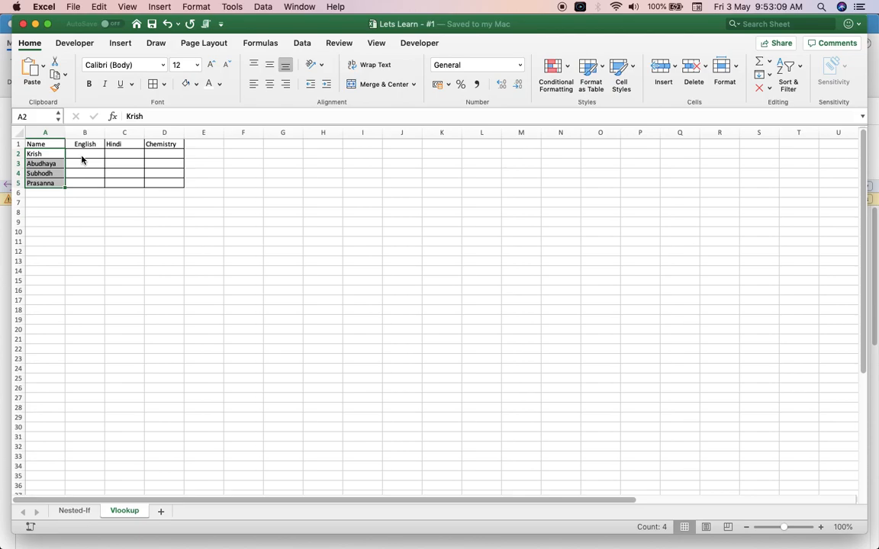
Review the student names in A2:A5 and the English, Hindi and Chemistry headings on the Vlookup sheet
click(82, 157)
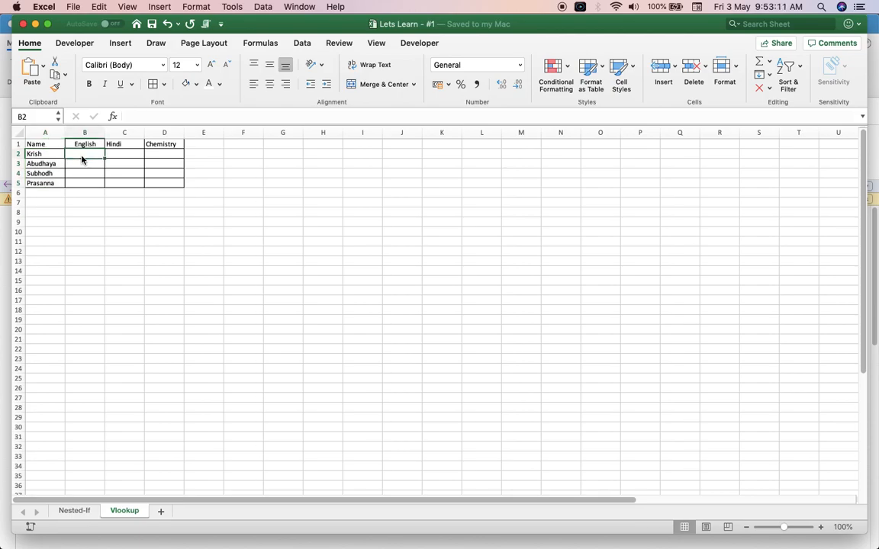
click(53, 156)
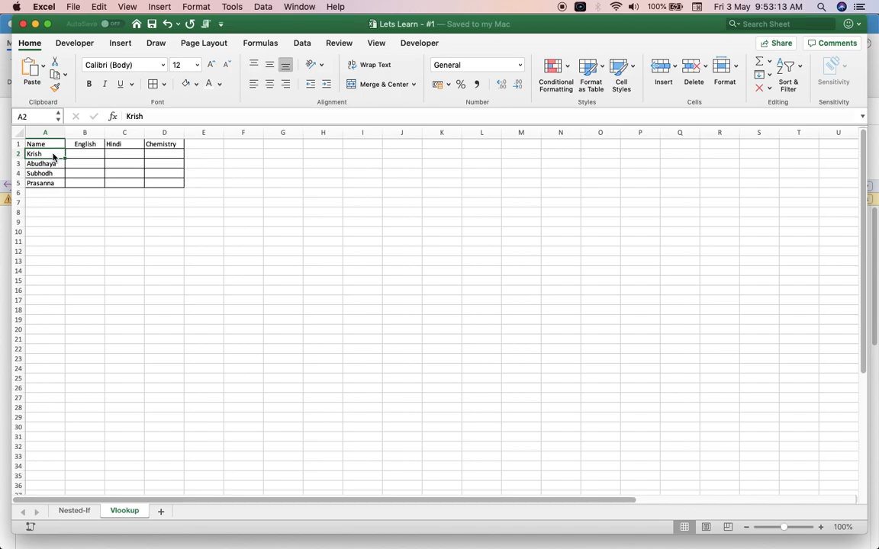
key(shift+Down)
key(shift+Down)
key(shift+Down)
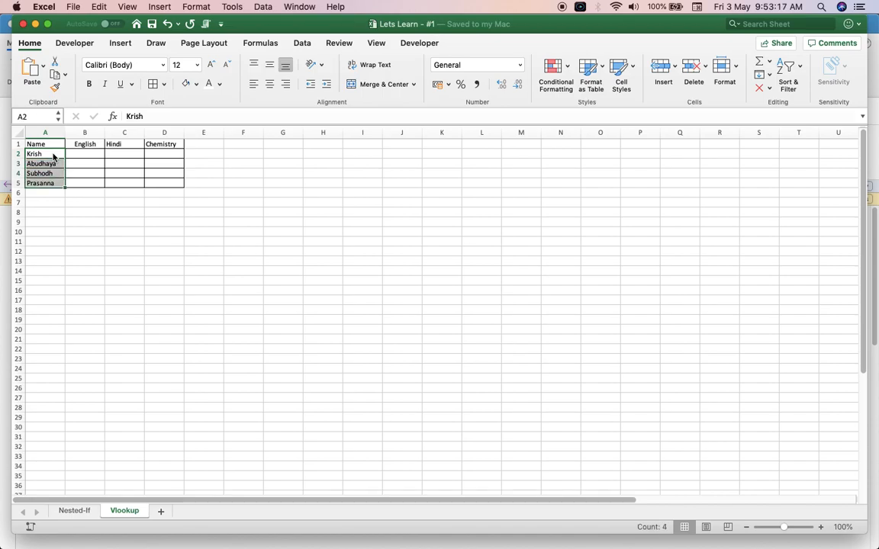
click(69, 157)
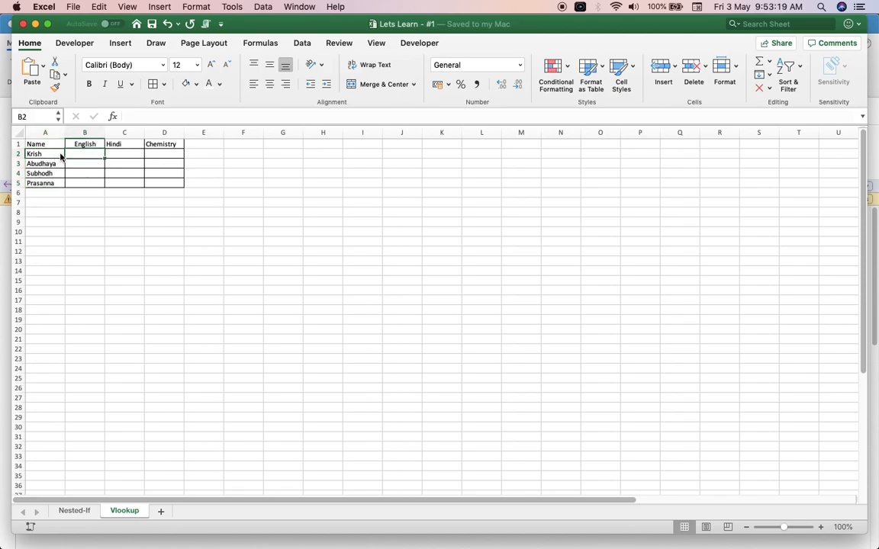
click(59, 156)
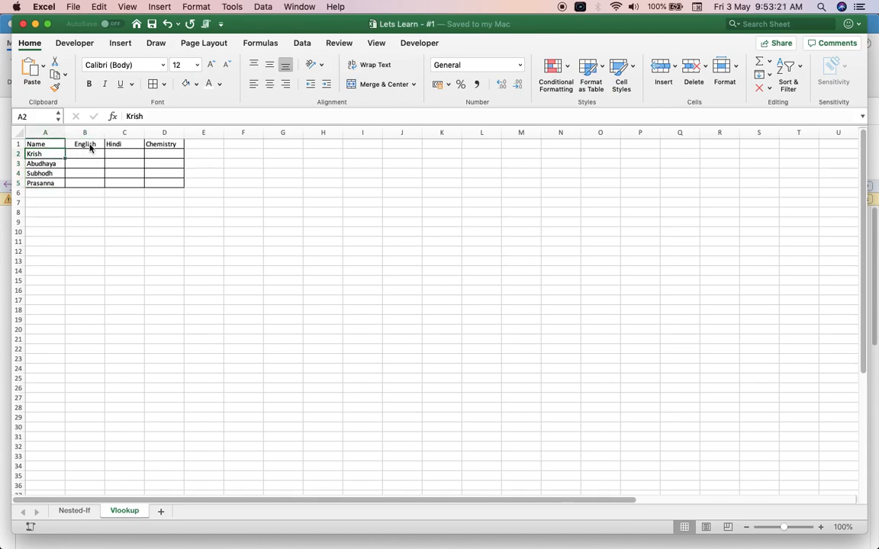
click(90, 148)
click(119, 149)
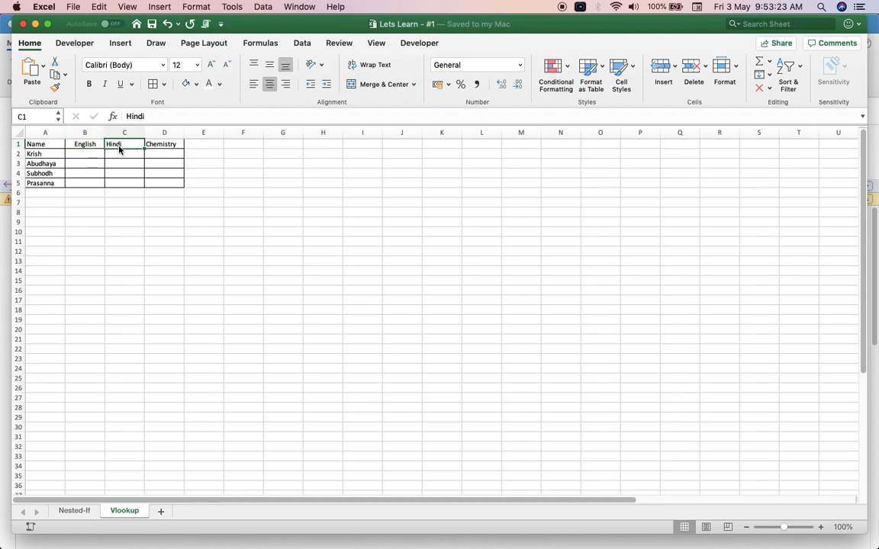
click(163, 149)
click(43, 164)
key(Down)
key(Down)
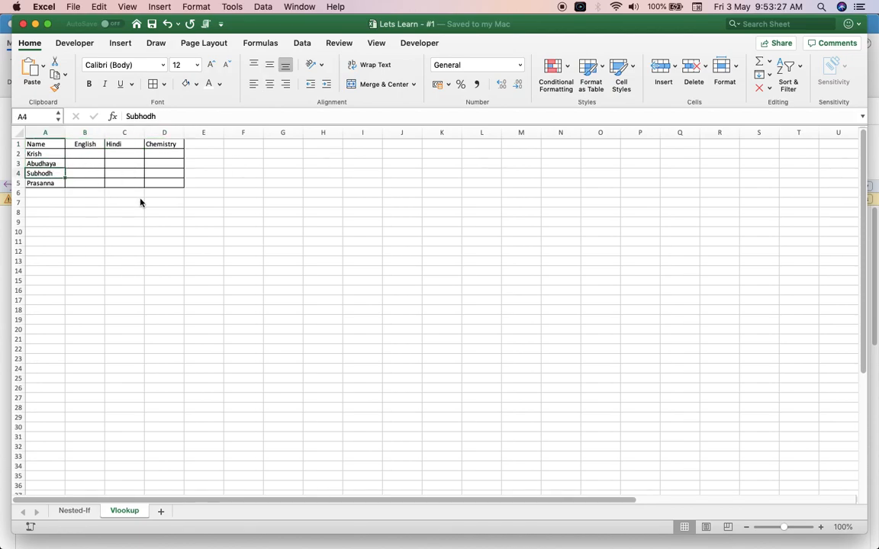
key(Up)
key(Up)
key(Up)
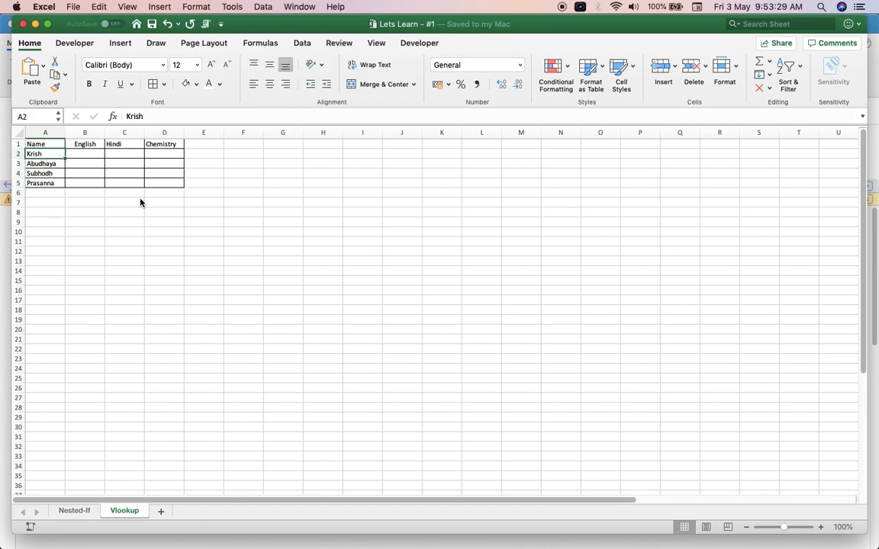
key(shift+Down)
key(shift+Down)
key(shift+Down)
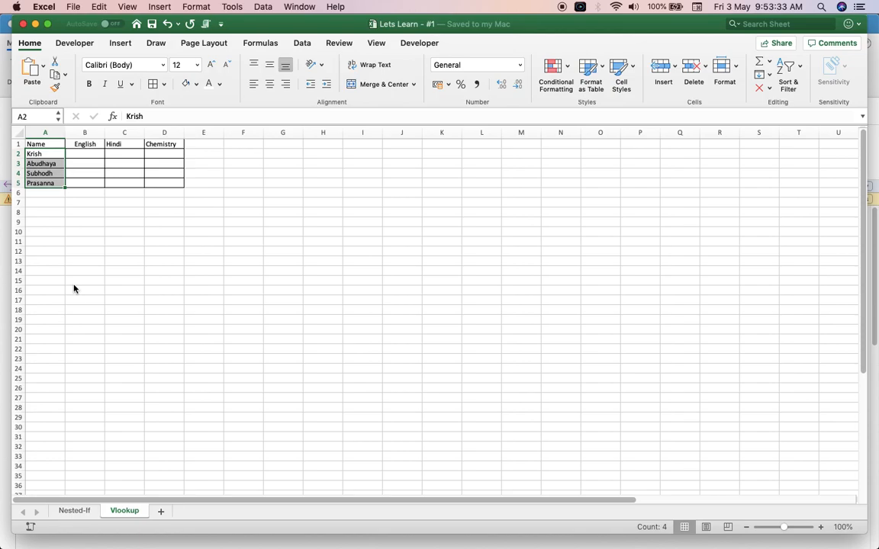
Examine the student names in A4:A10 and their subject marks in B4:G10 on the Nested-If sheet
click(74, 511)
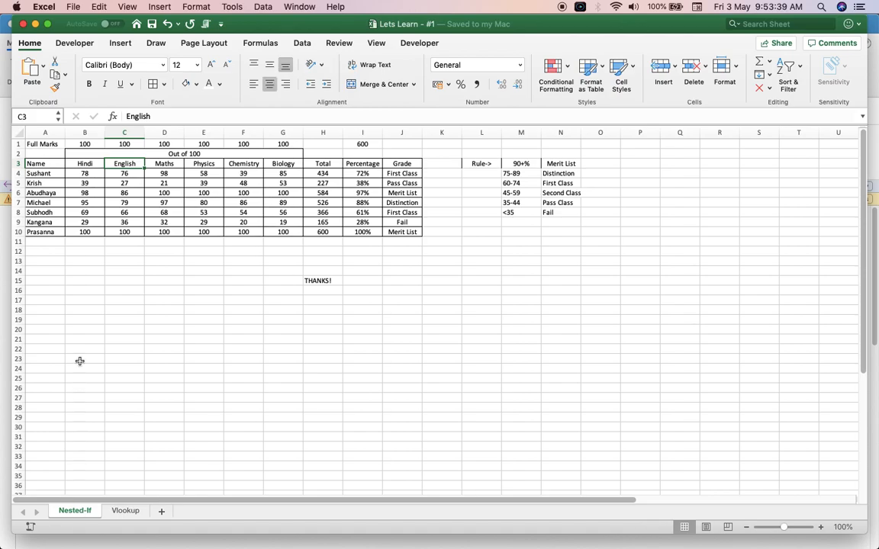
mouse_move(40, 174)
mouse_down()
mouse_move(42, 183)
mouse_move(48, 178)
mouse_up()
key(shift+Down)
key(shift+Down)
key(shift+Down)
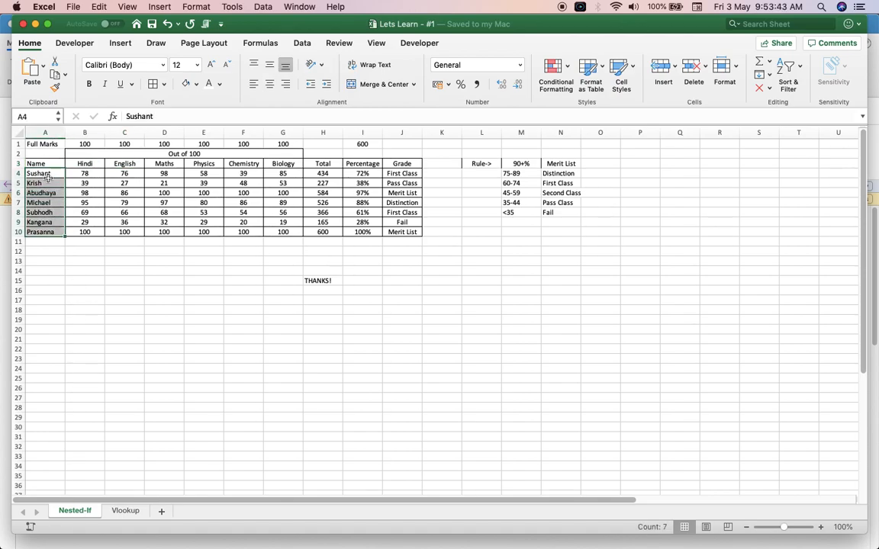
key(Right)
key(shift+Right)
key(shift+Right)
key(shift+Right)
key(shift+Right)
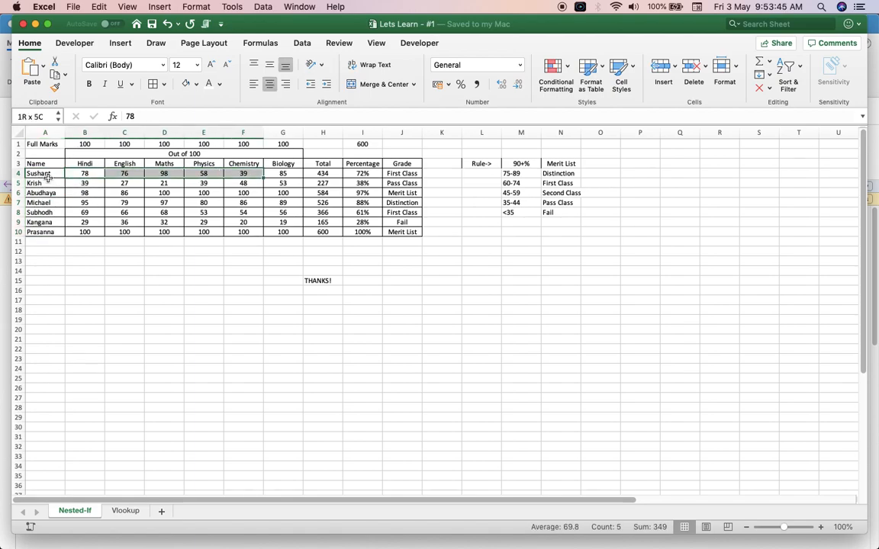
key(shift+Right)
key(shift+Down)
key(shift+Down)
key(shift+Down)
key(shift+Down)
key(shift+Down)
key(shift+Down)
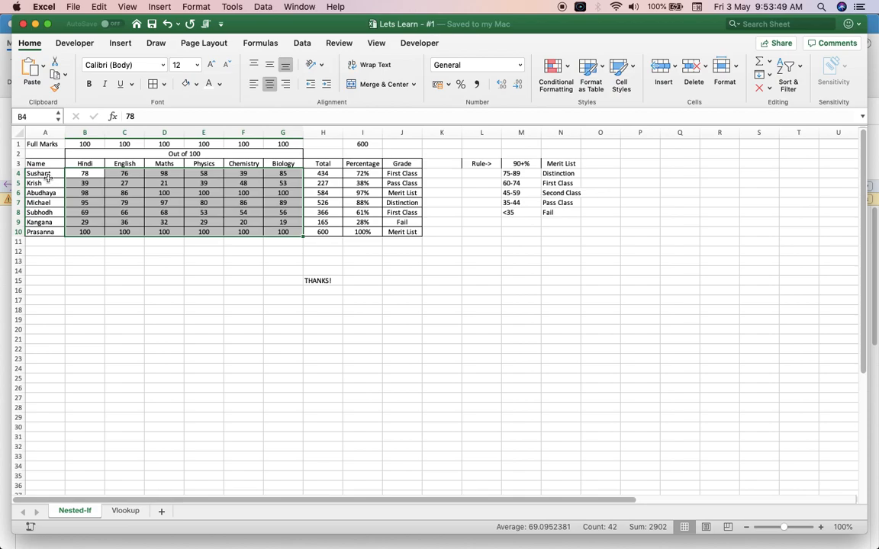
key(Left)
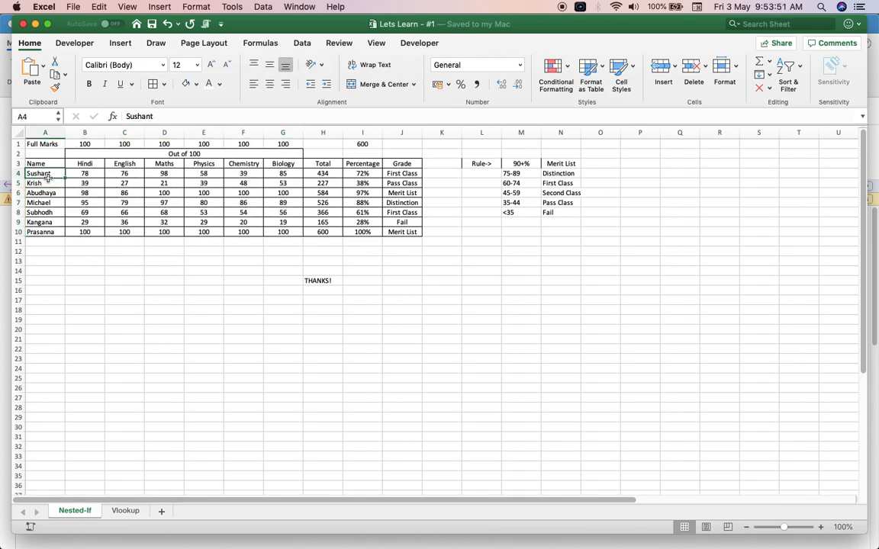
Start a VLOOKUP formula in cell B2 of the Vlookup sheet with A2 as the lookup value
click(130, 510)
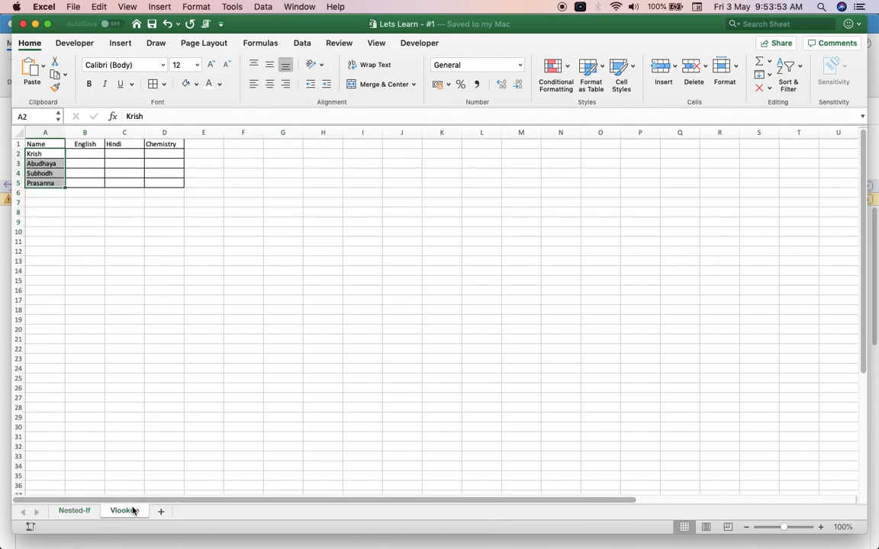
click(82, 155)
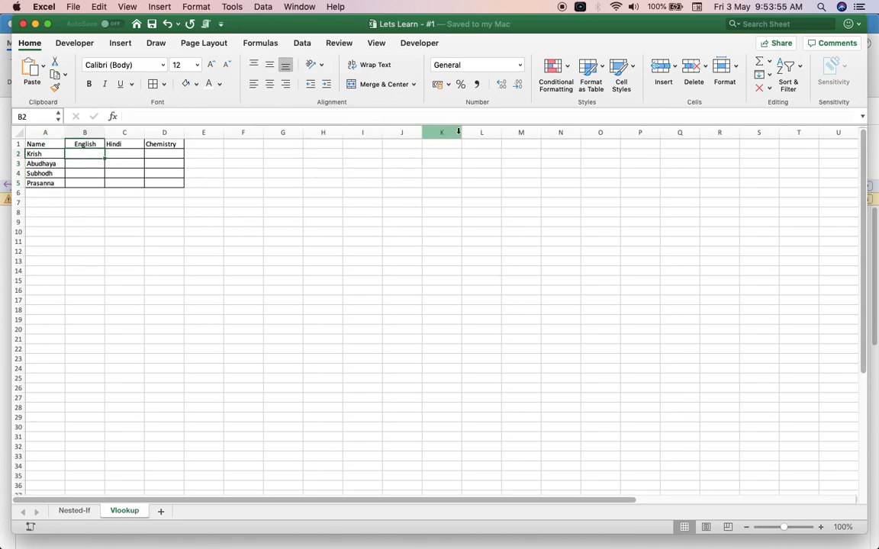
text(=vlo)
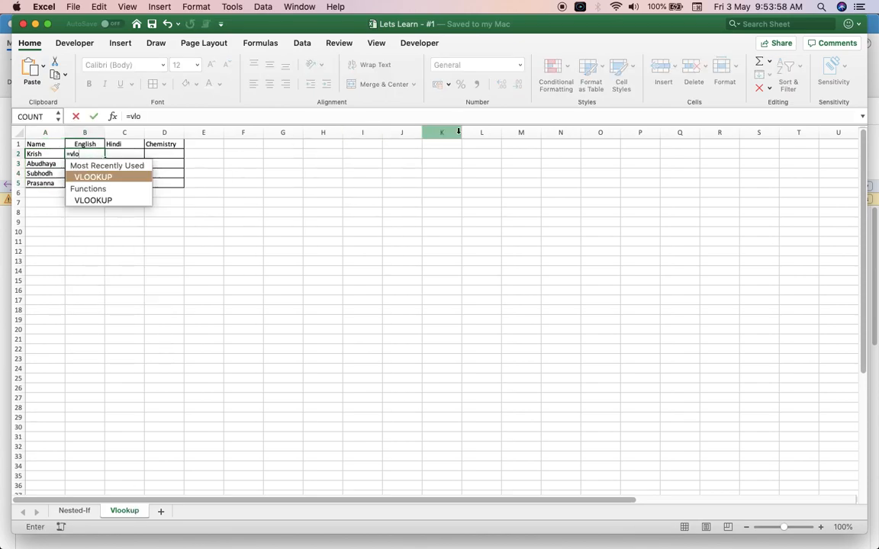
key(Tab)
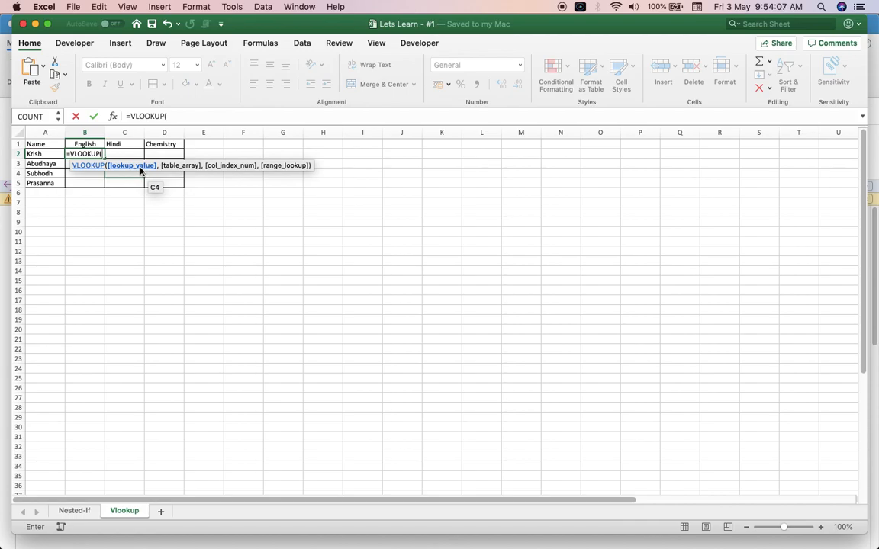
click(51, 155)
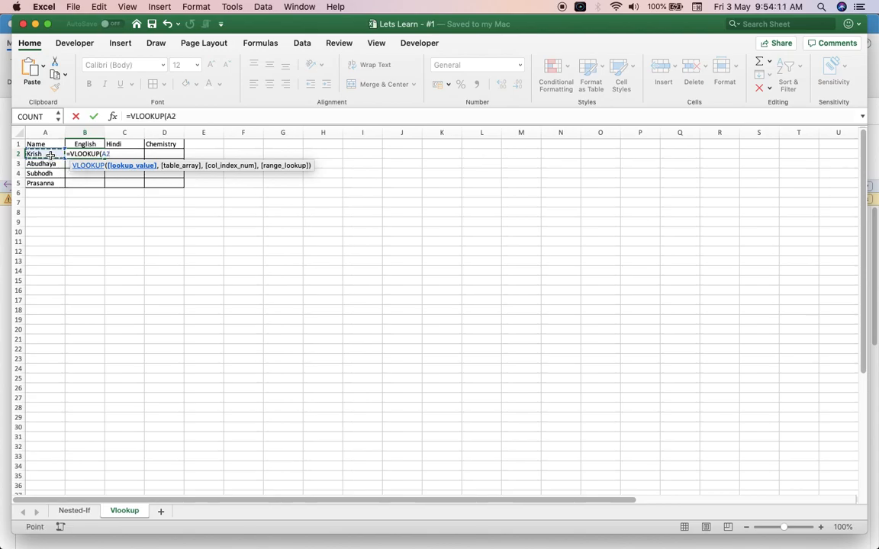
text(,)
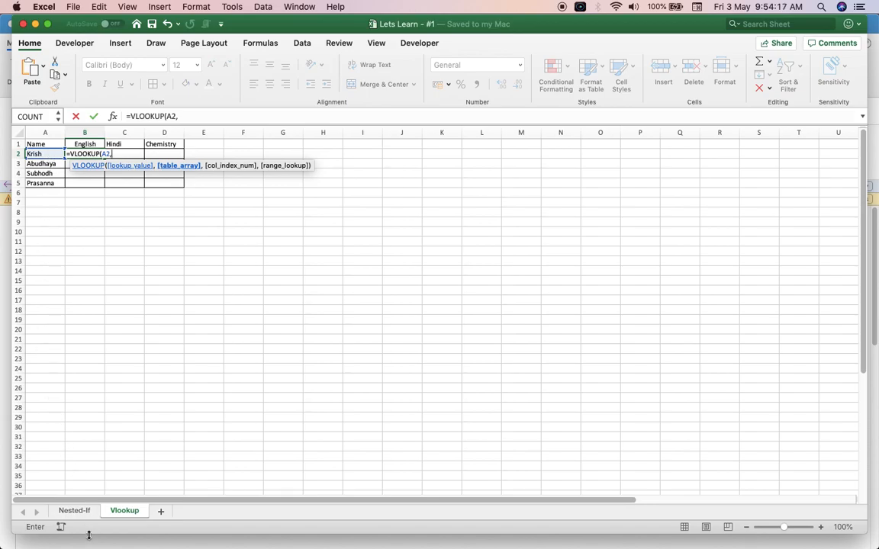
Set the formula's table array to columns A:G of the Nested-If sheet
click(77, 510)
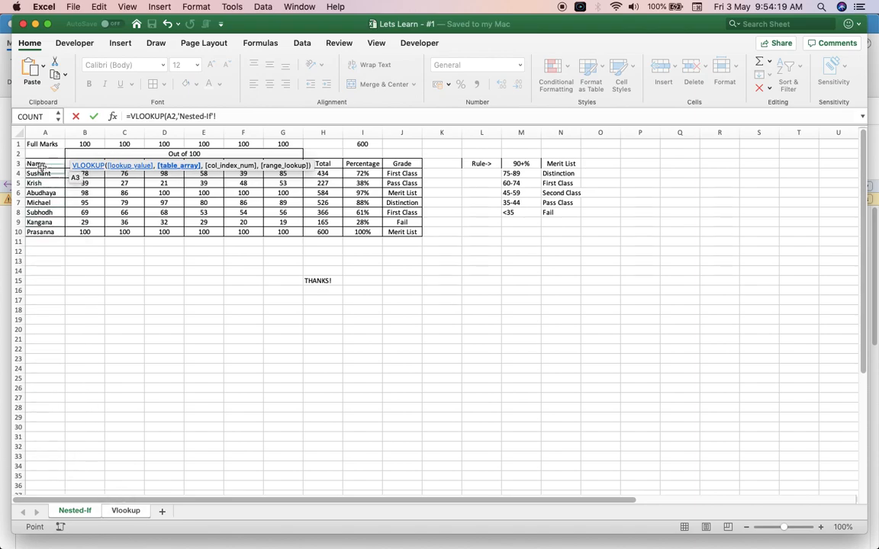
click(45, 131)
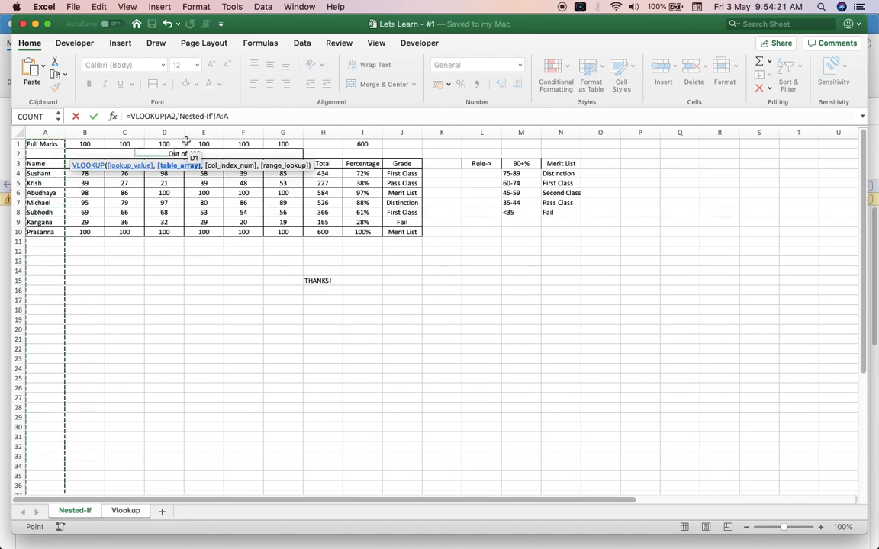
shift+click(286, 132)
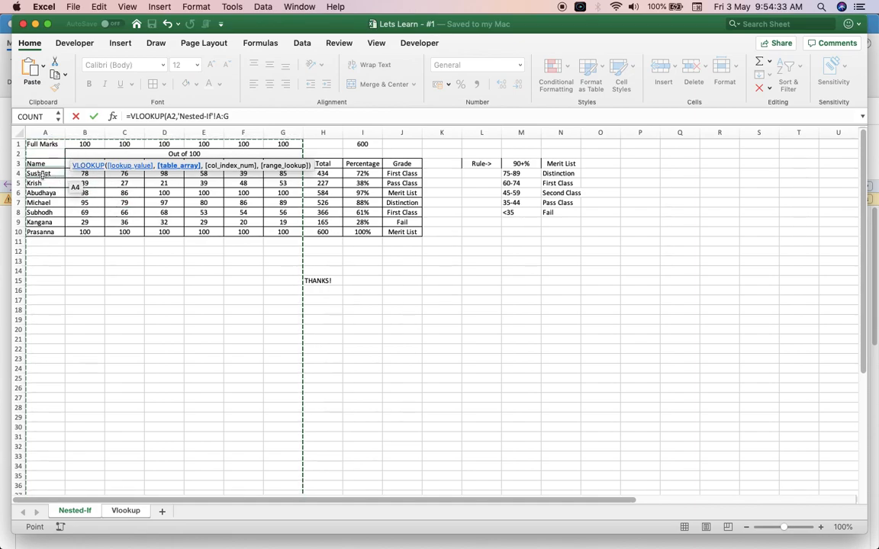
Complete the VLOOKUP with column index 3 and FALSE for an exact match, and enter the formula
click(259, 114)
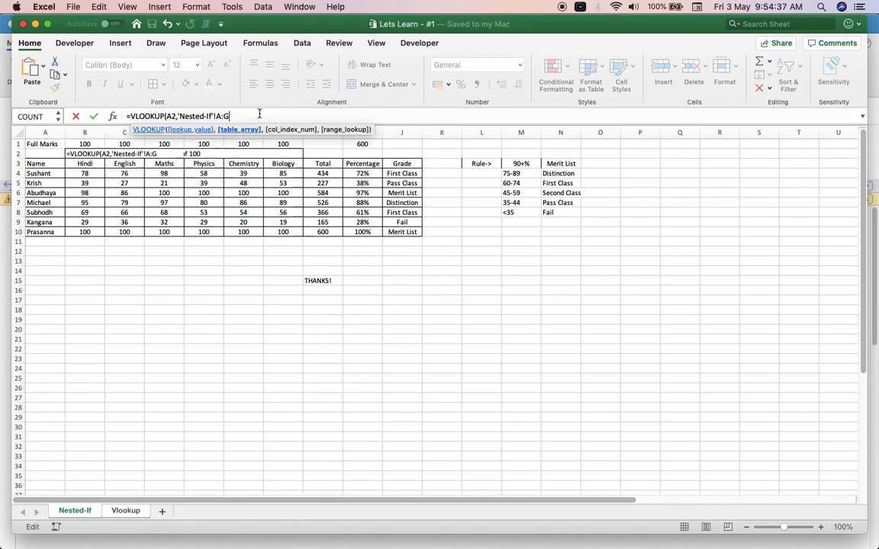
text(,3)
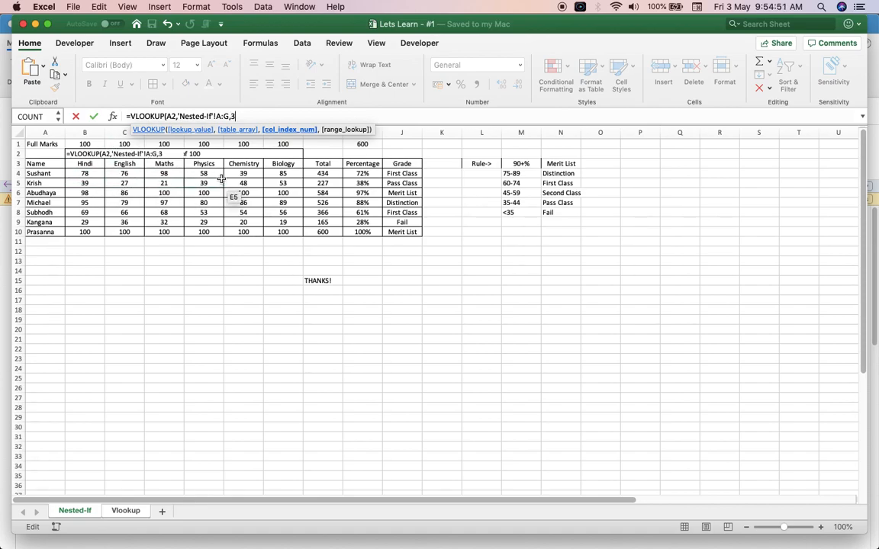
text(,)
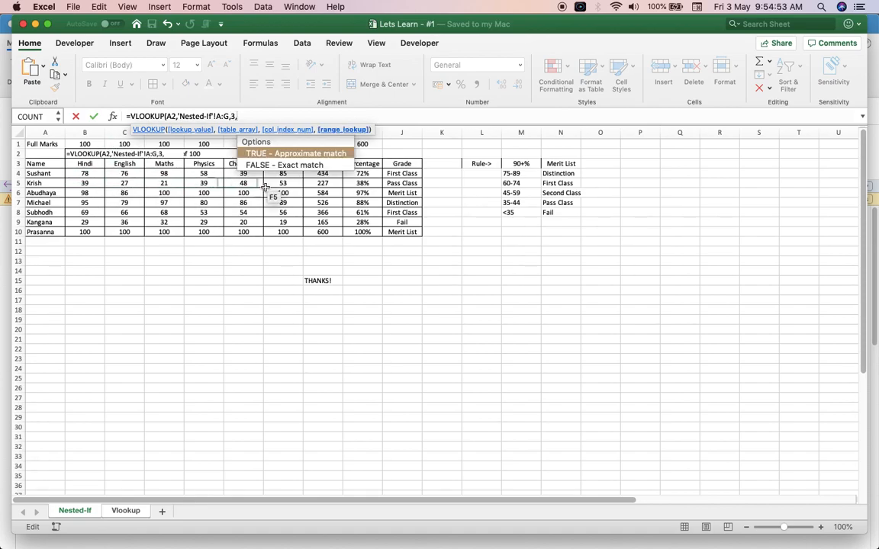
double_click(301, 167)
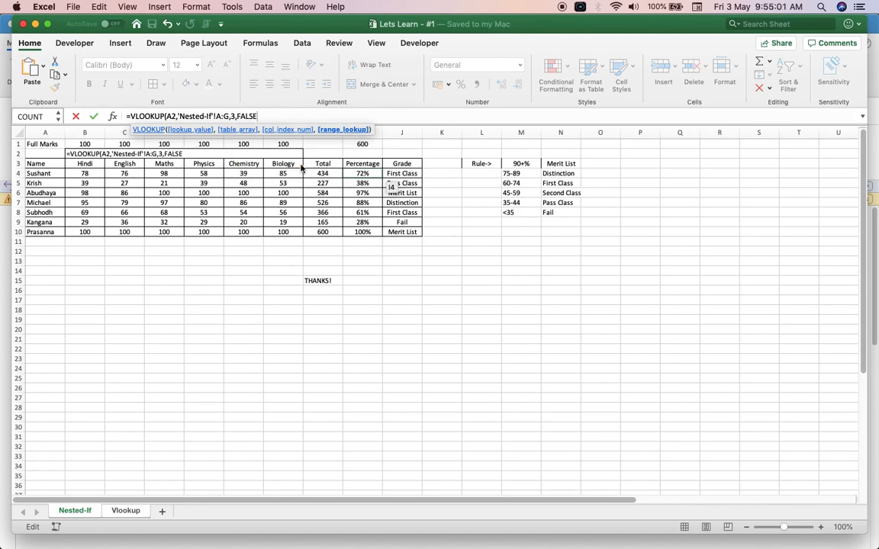
text())
key(Return)
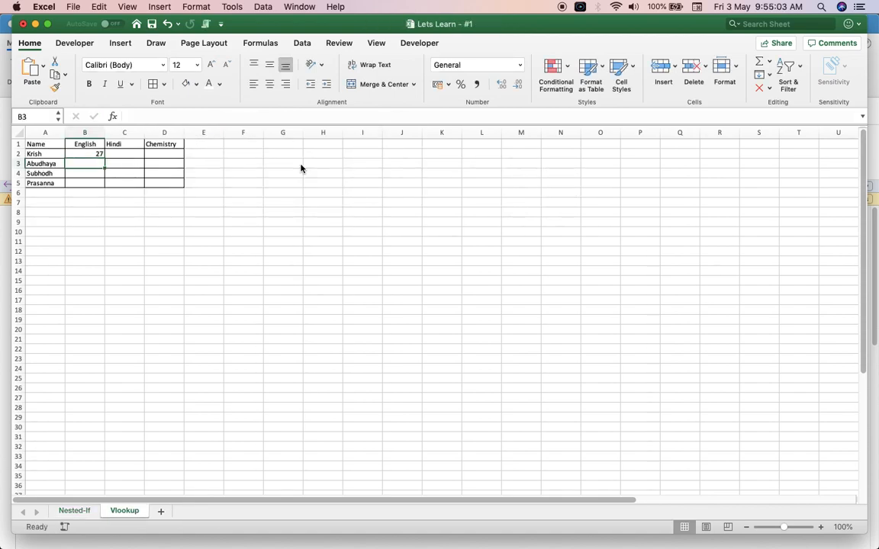
Compare the B2 lookup result with the same student's English mark in C5 of the Nested-If sheet
key(Up)
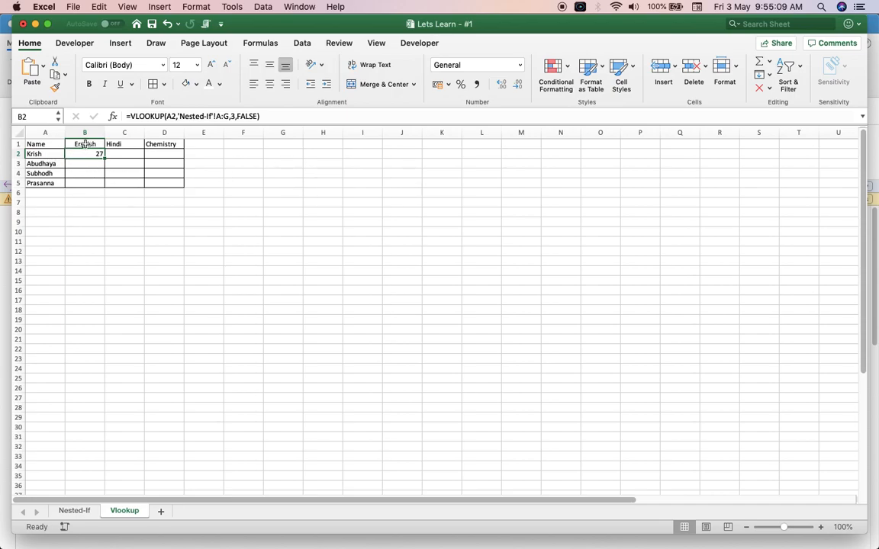
click(75, 511)
key(Down)
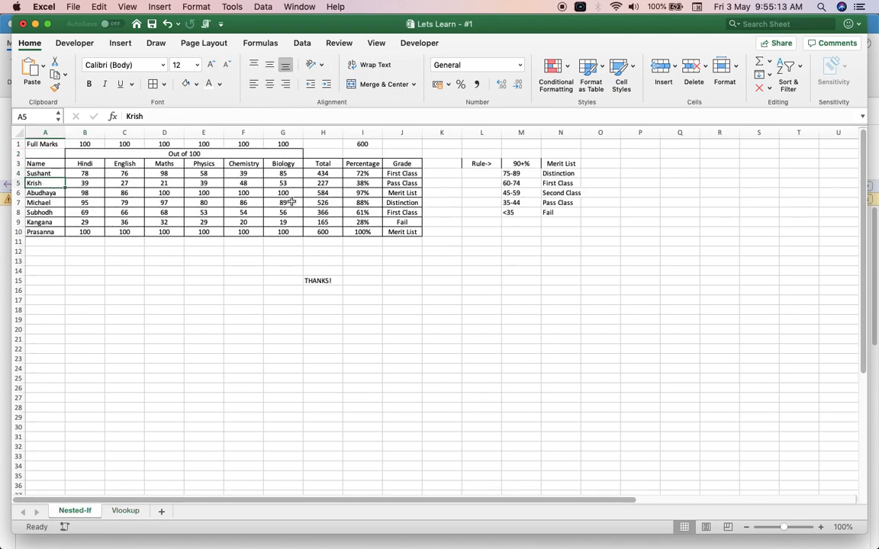
key(Right)
key(Right)
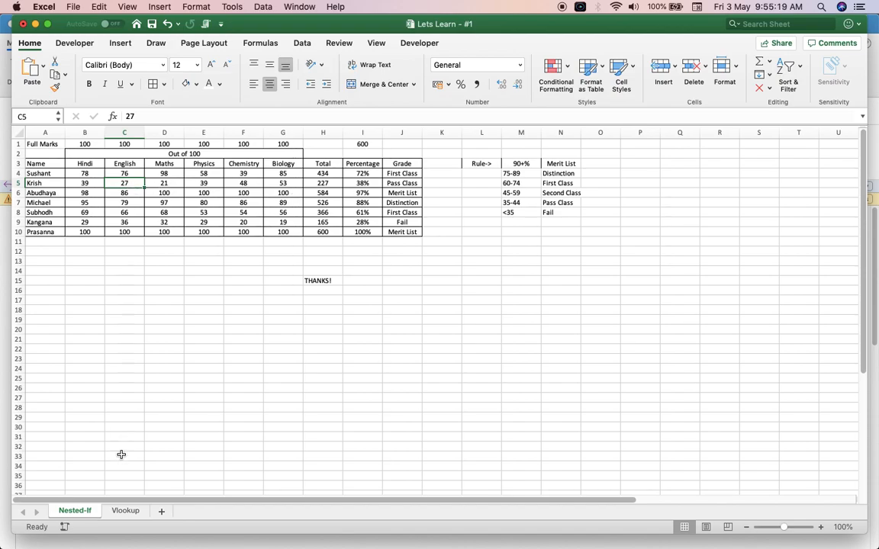
click(126, 511)
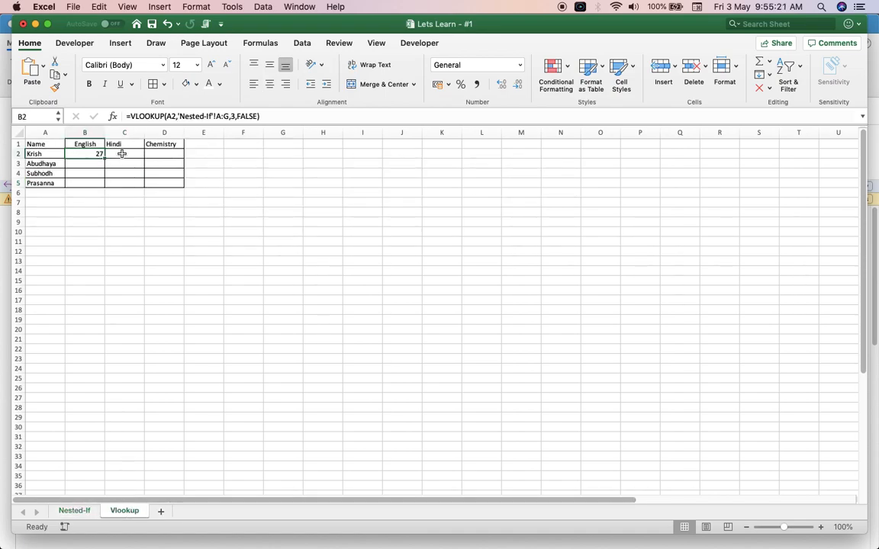
Start a VLOOKUP formula in cell C2 of the Vlookup sheet with A2 as the lookup value
click(122, 153)
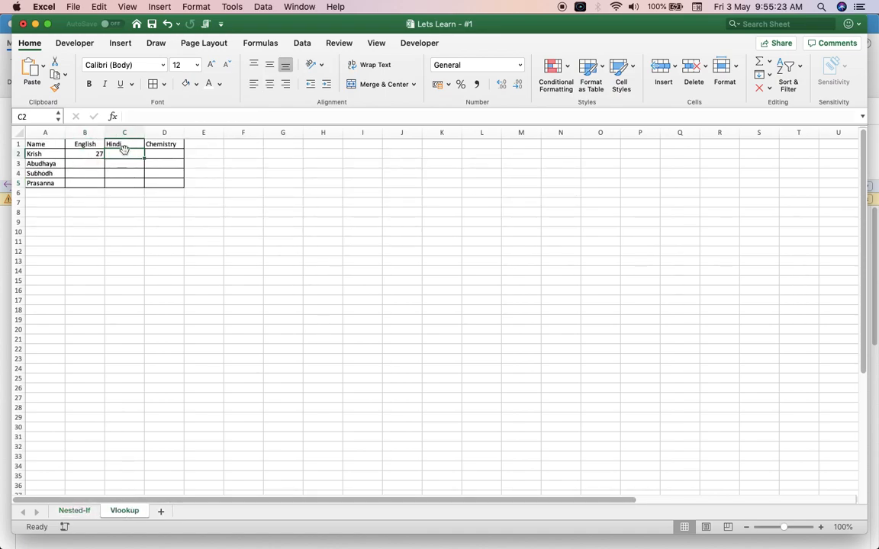
click(82, 511)
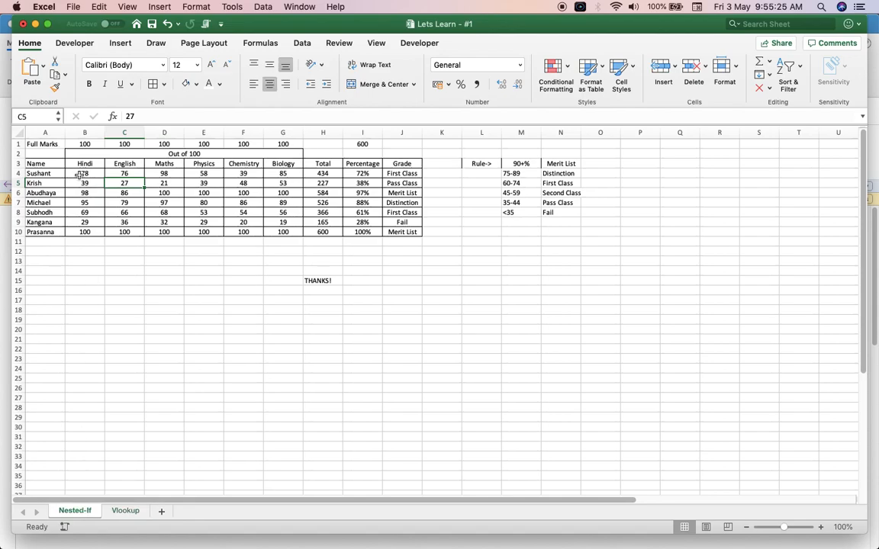
click(126, 510)
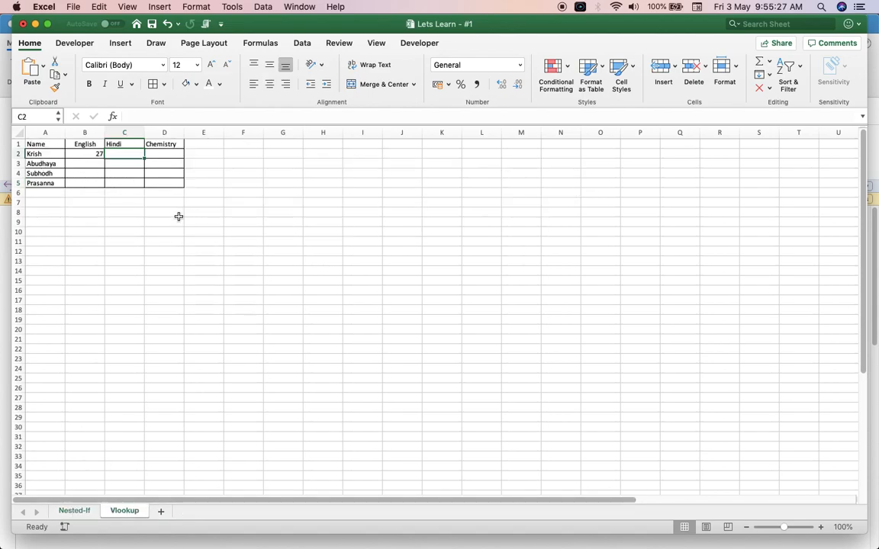
text(=vlo)
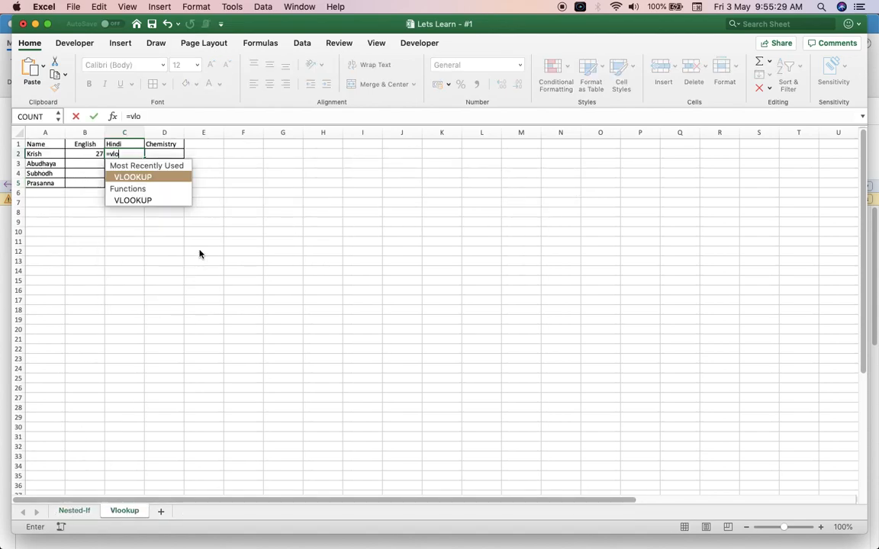
key(Tab)
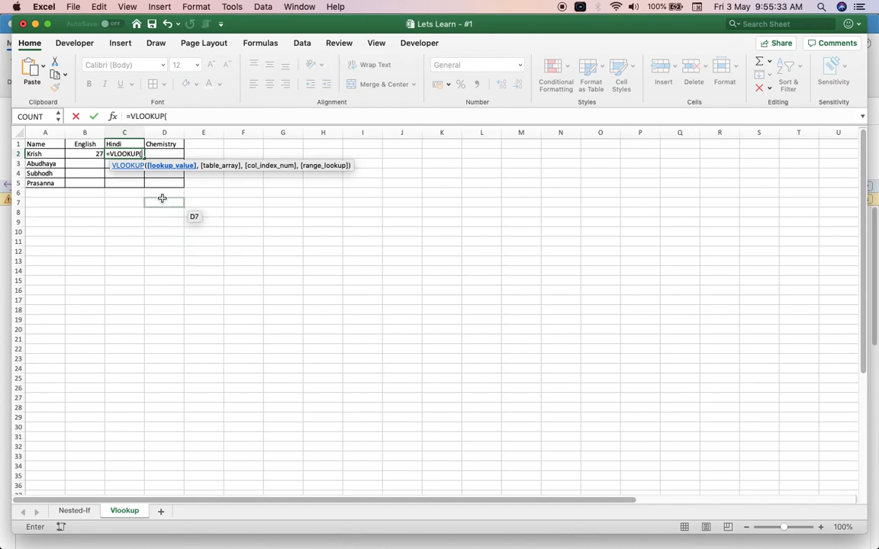
click(54, 154)
text(,)
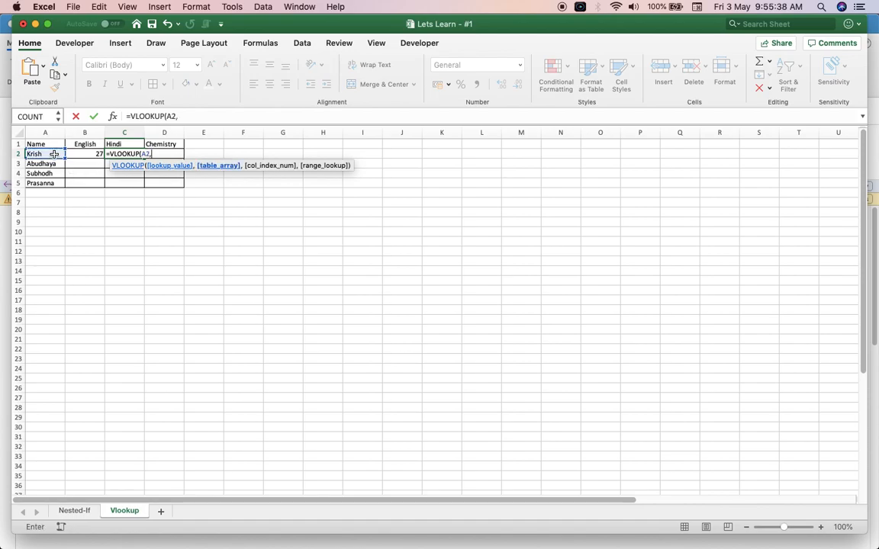
Set the C2 formula's table array to columns A:G of the Nested-If sheet
click(72, 511)
click(41, 131)
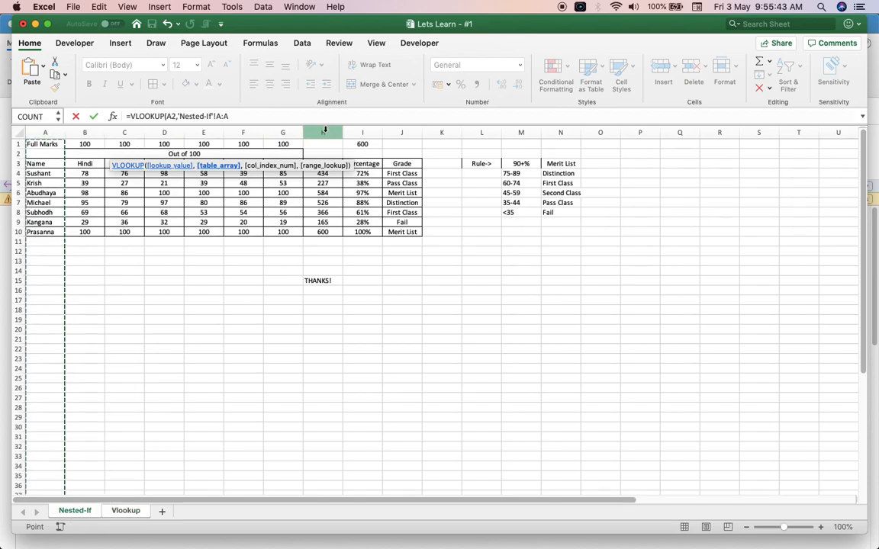
shift+click(296, 130)
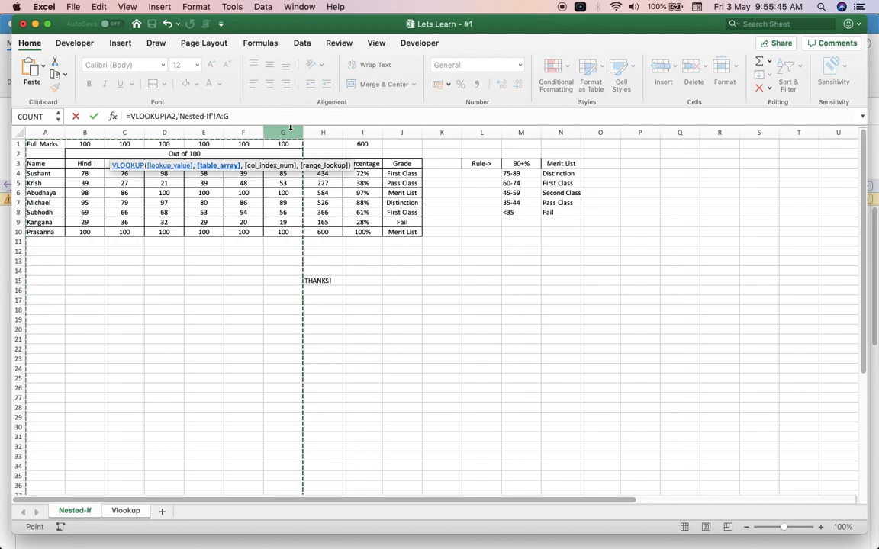
text(,)
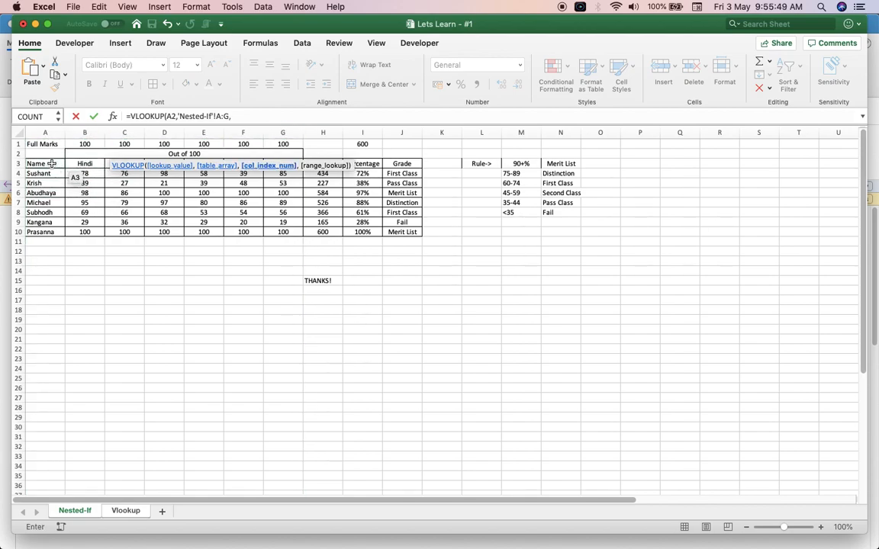
Complete the Hindi VLOOKUP with column index 2 and FALSE for an exact match, and enter the formula
text(2,)
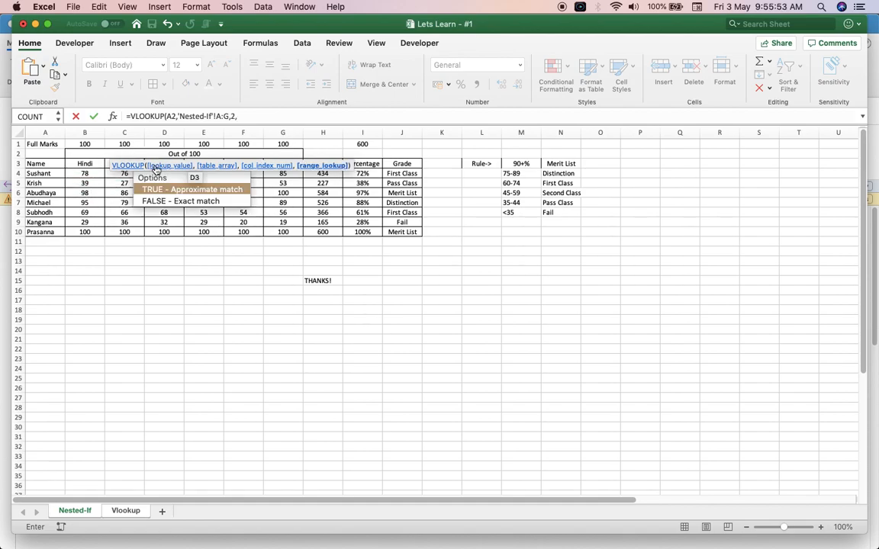
double_click(188, 201)
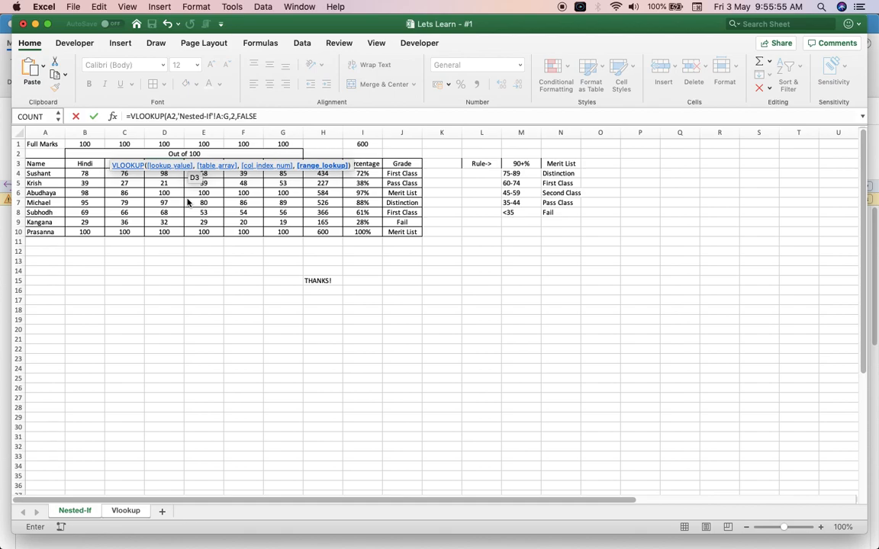
text())
key(Return)
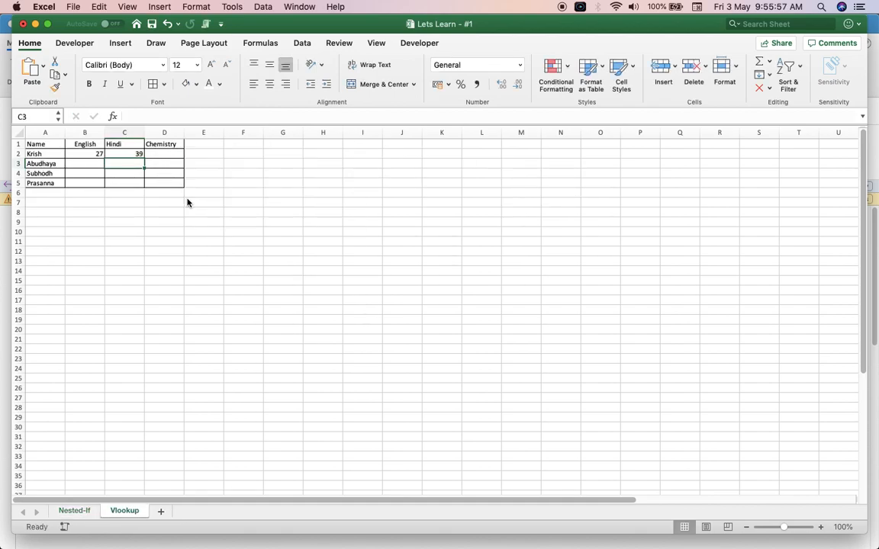
key(Up)
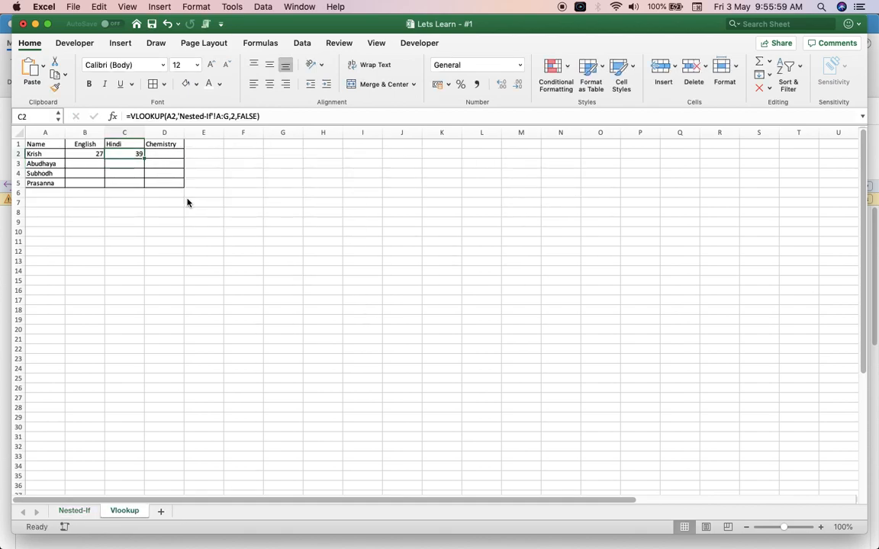
Compare the C2 lookup result with the same student's Hindi mark in B5 of the Nested-If sheet
click(79, 510)
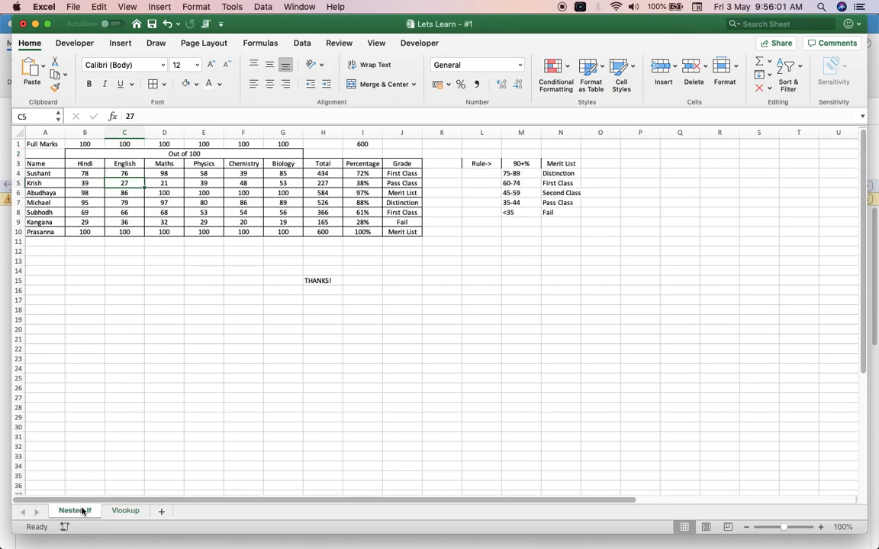
click(76, 182)
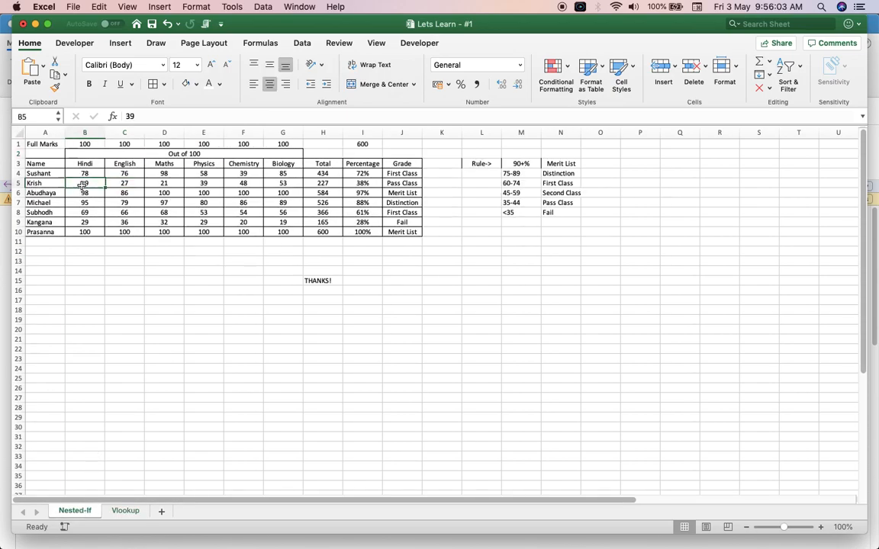
click(126, 511)
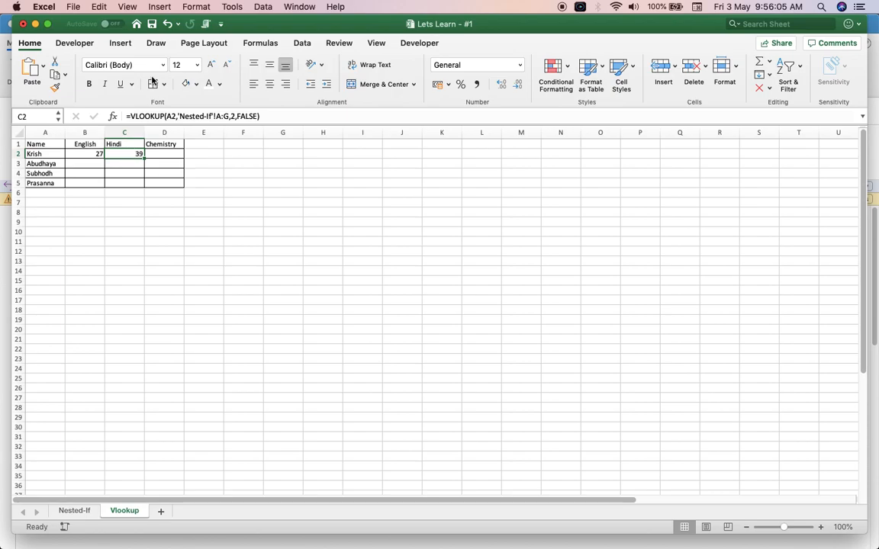
Start a VLOOKUP formula in cell D2 of the Vlookup sheet with A2 as the lookup value
click(159, 155)
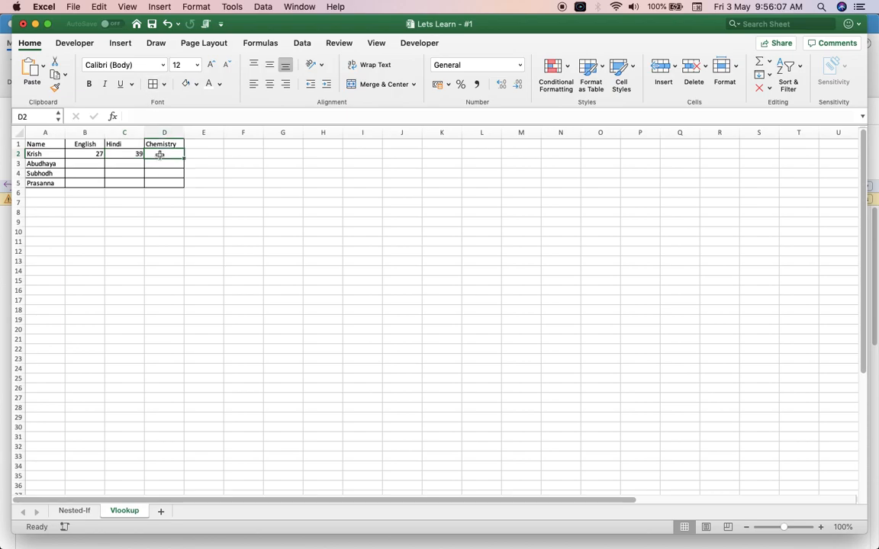
click(74, 511)
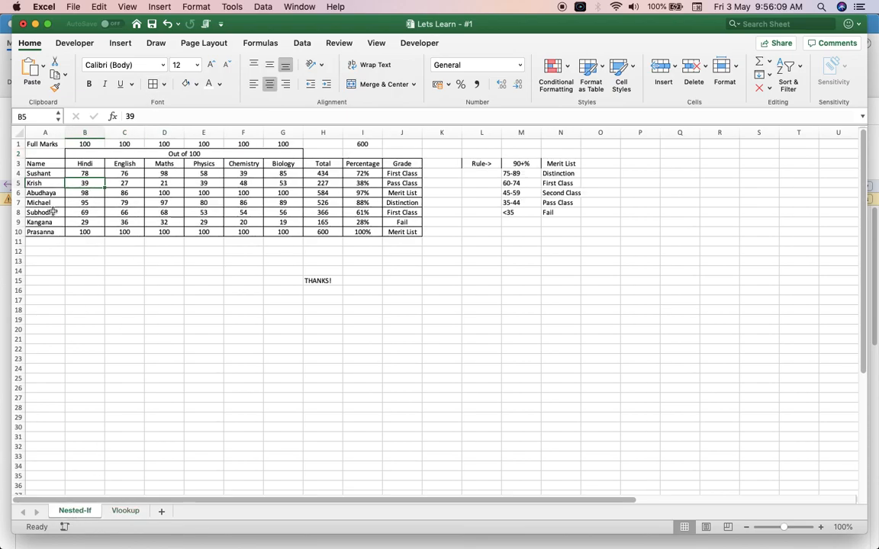
click(125, 512)
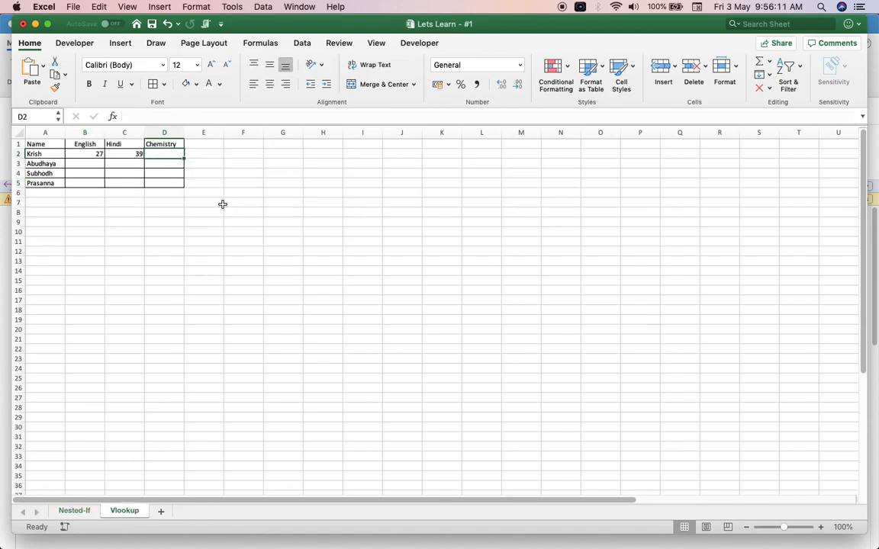
text(=vlo)
key(Tab)
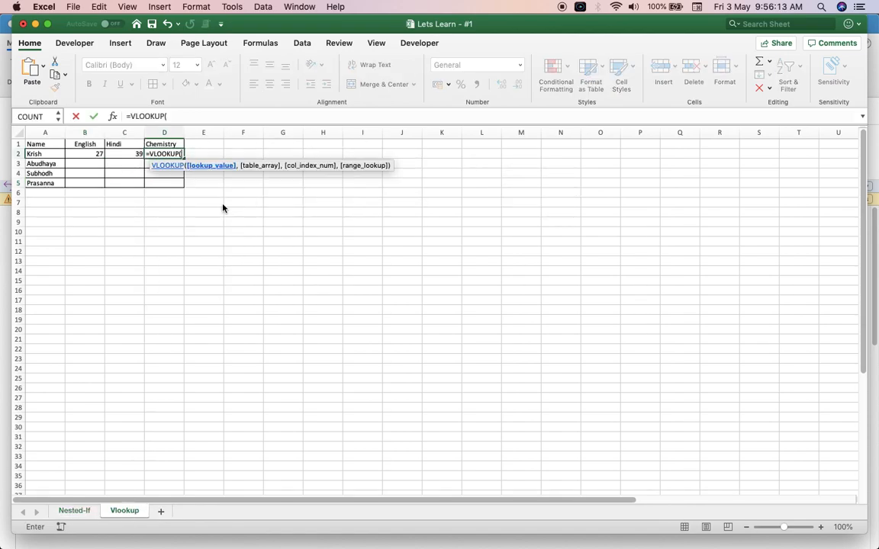
click(55, 155)
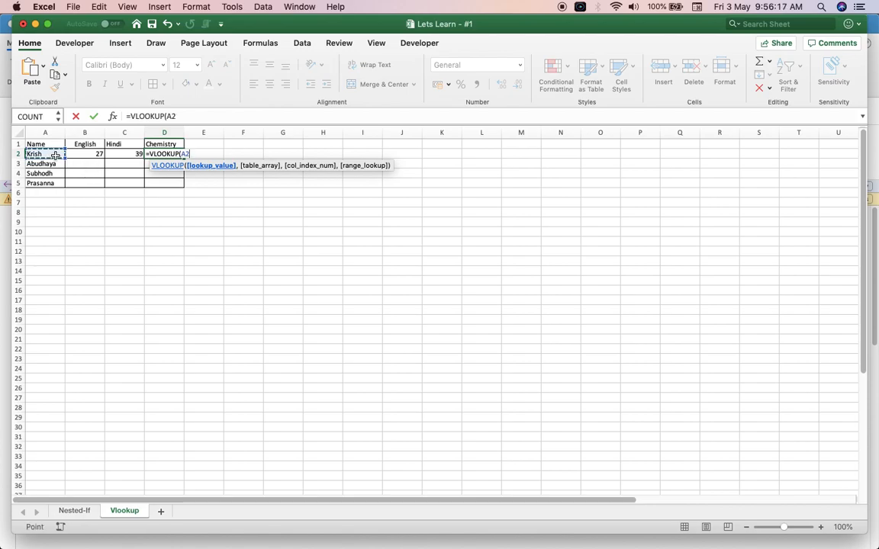
text(,)
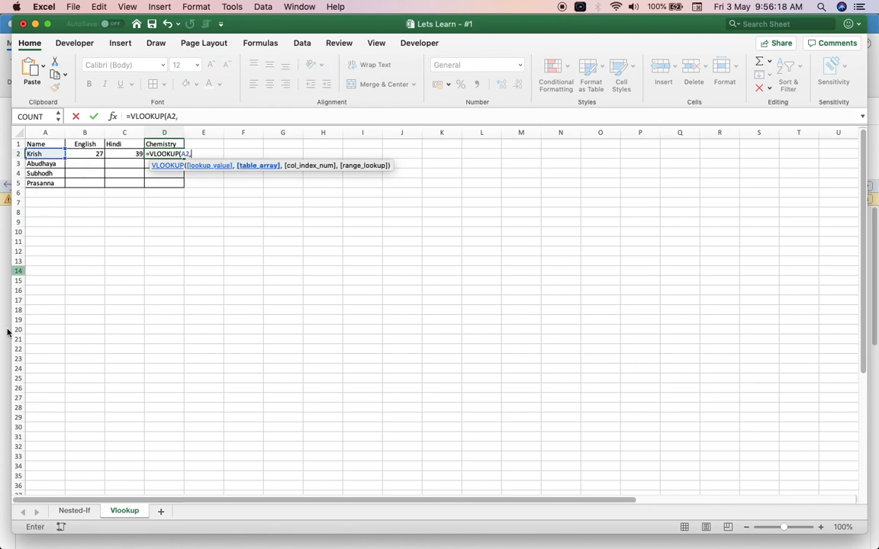
Set the D2 formula's table array to columns A:G of the Nested-If sheet
click(59, 512)
click(46, 134)
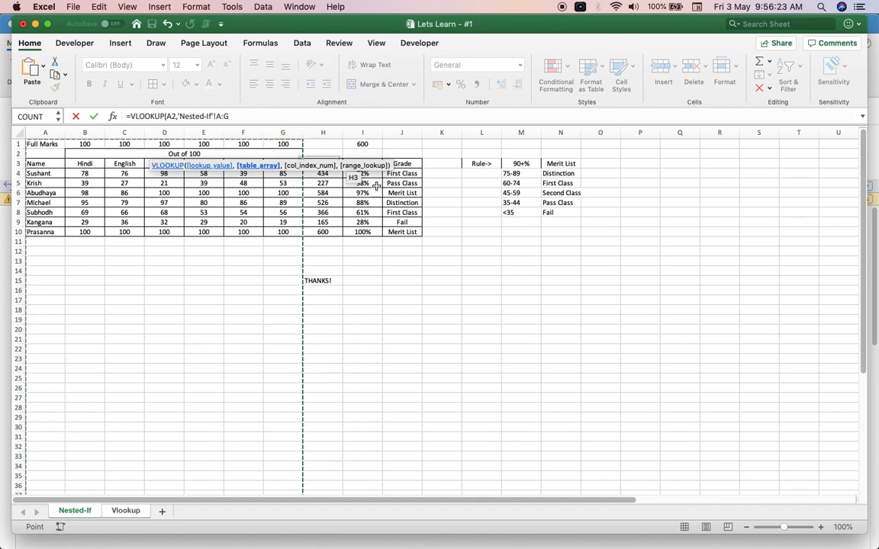
text(,)
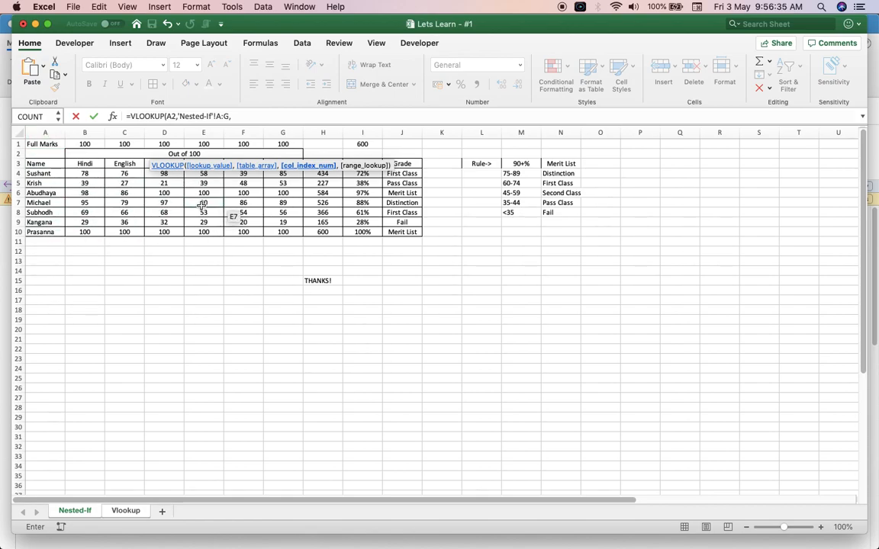
Complete the Chemistry VLOOKUP with column index 5 and FALSE for an exact match, and enter the formula
text(5)
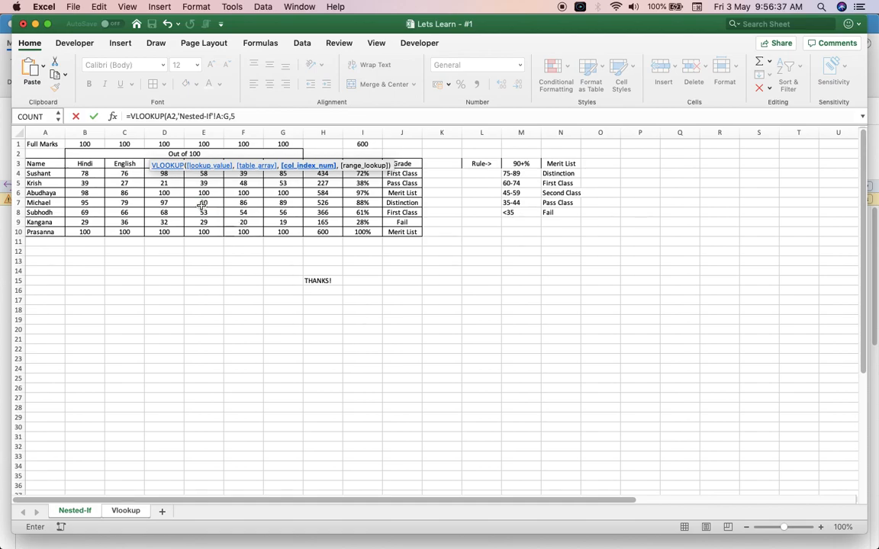
text(,)
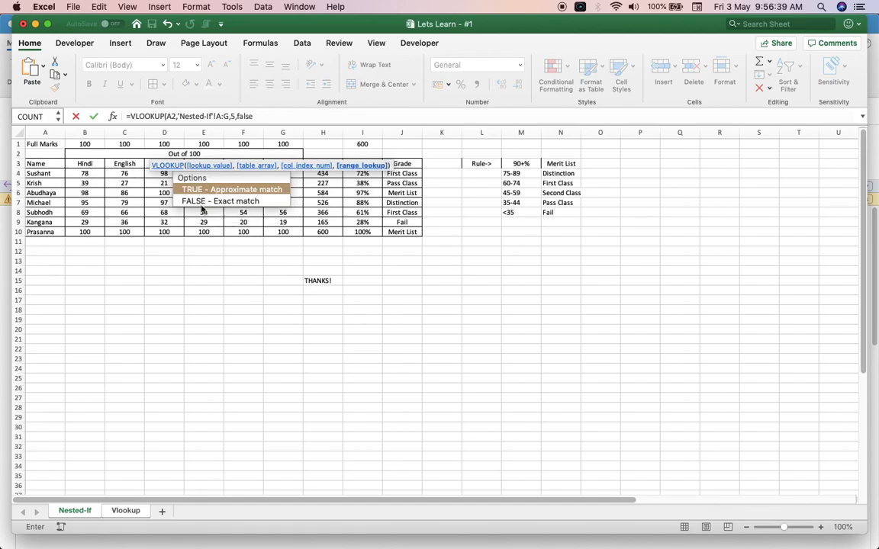
text(false)
key(Return)
key(Up)
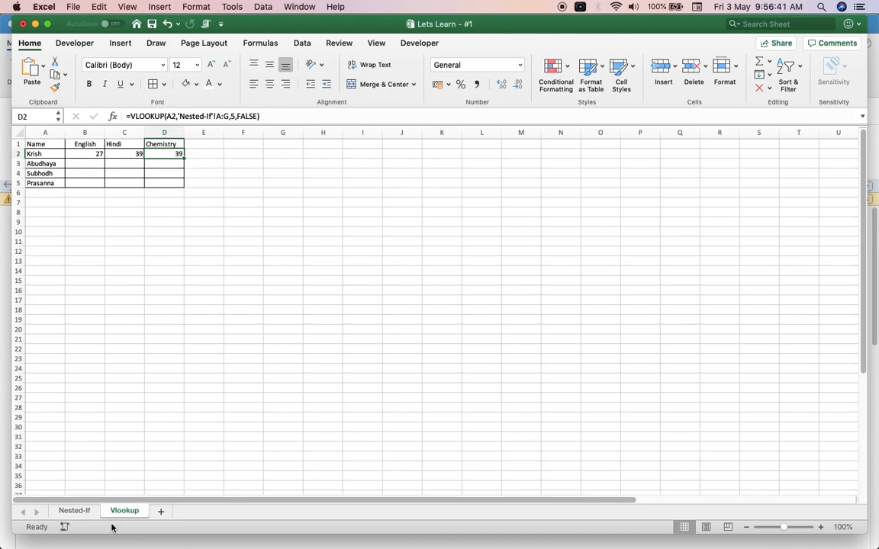
Change the column index in D2's VLOOKUP to 6 and check it against the Chemistry mark on the Nested-If sheet
click(79, 513)
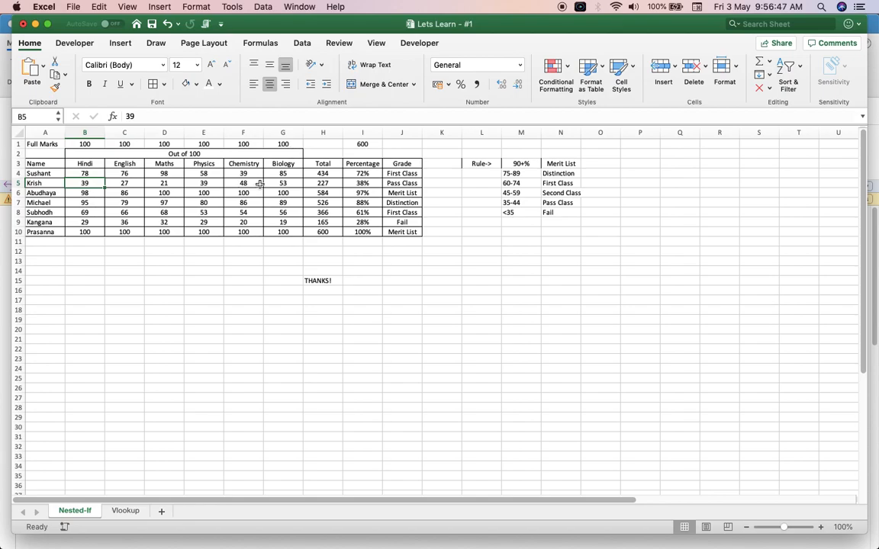
click(125, 511)
click(234, 116)
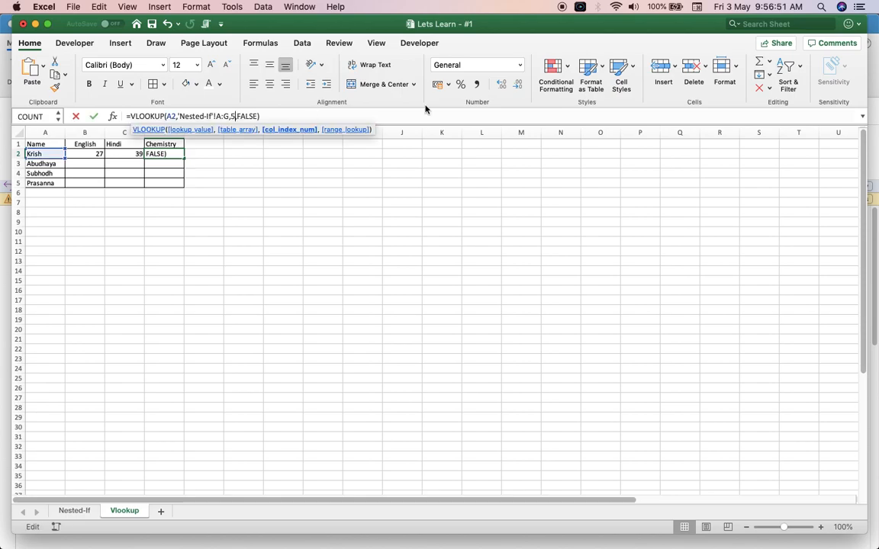
key(BackSpace)
text(6)
key(Return)
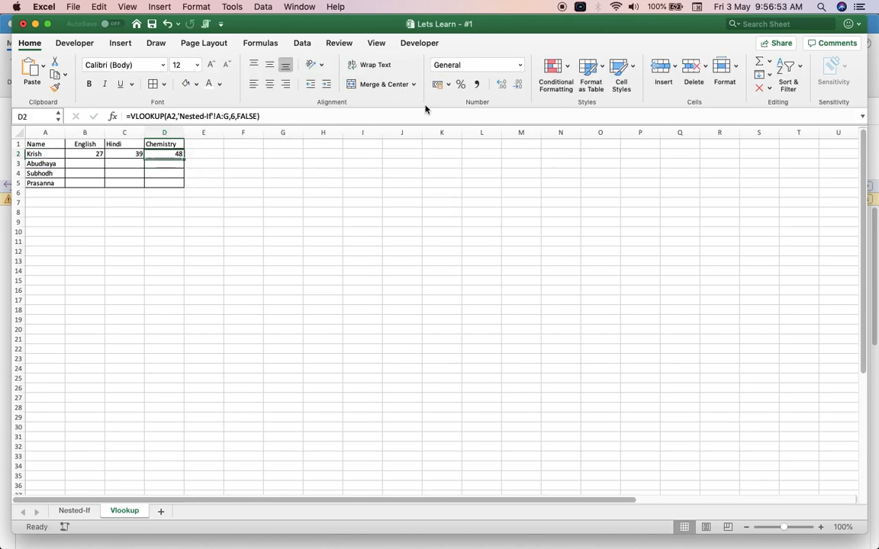
click(79, 509)
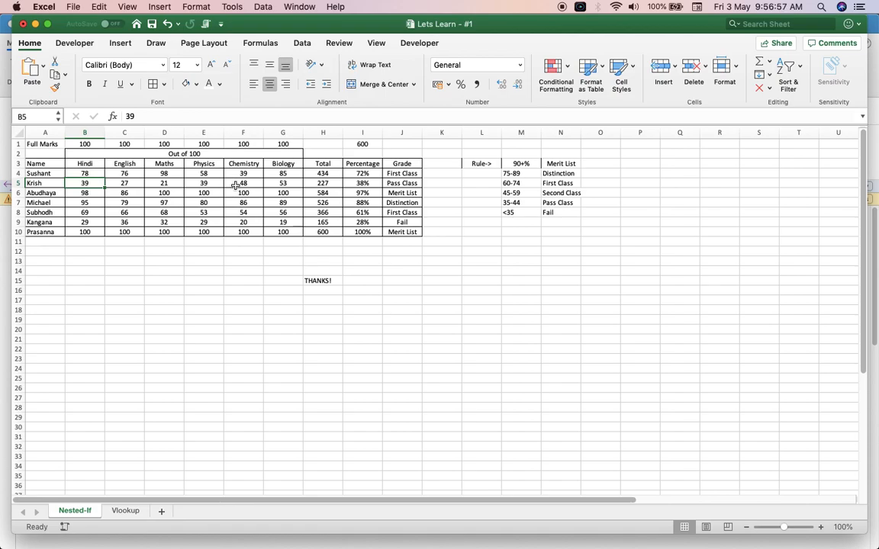
click(122, 510)
Fill the VLOOKUP formulas in B2:D2 down through row 5 of the Vlookup sheet
click(74, 154)
key(shift+Right)
key(shift+Right)
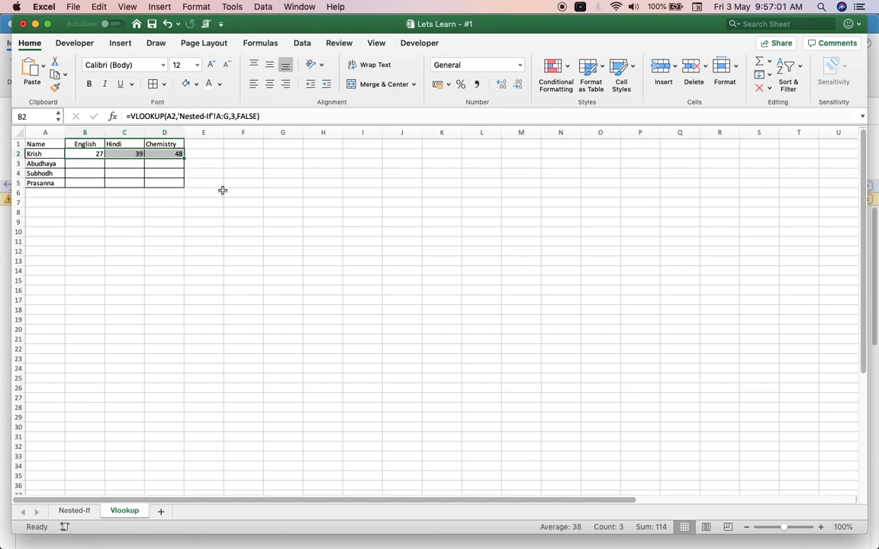
drag(185, 158, 184, 189)
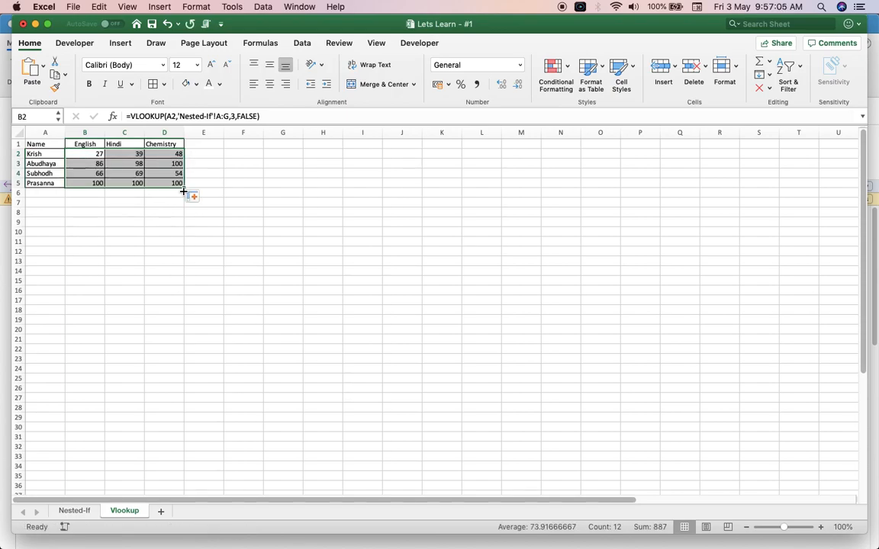
Compare the row 3 student's looked-up marks with row 6 of the Nested-If sheet, starting at English in C6
key(Left)
key(Down)
key(Down)
key(Up)
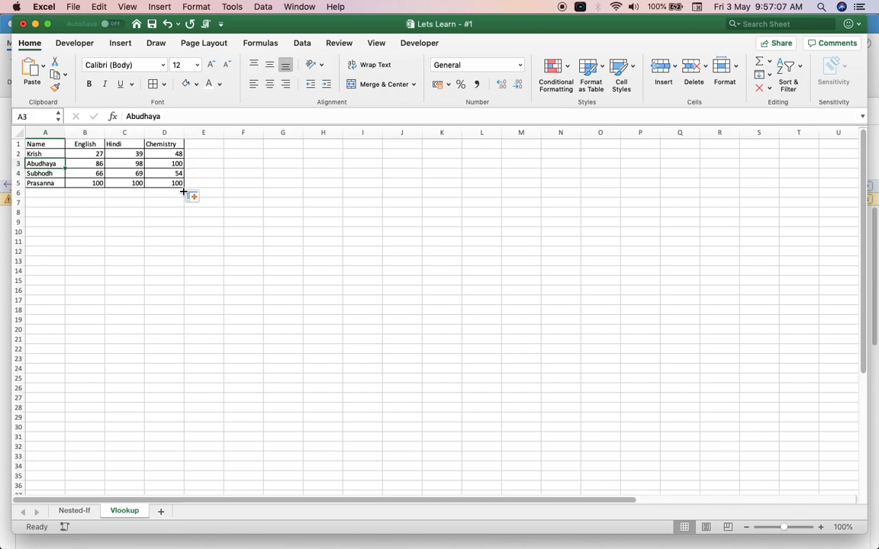
click(88, 511)
key(Right)
key(Right)
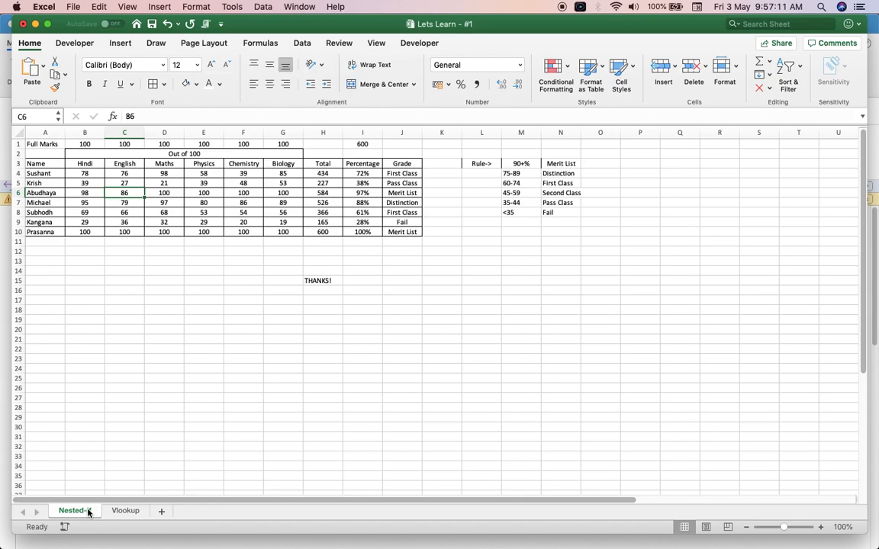
Cross-check the row 3 student's English, Hindi and Chemistry marks between the Vlookup and Nested-If sheets
click(122, 511)
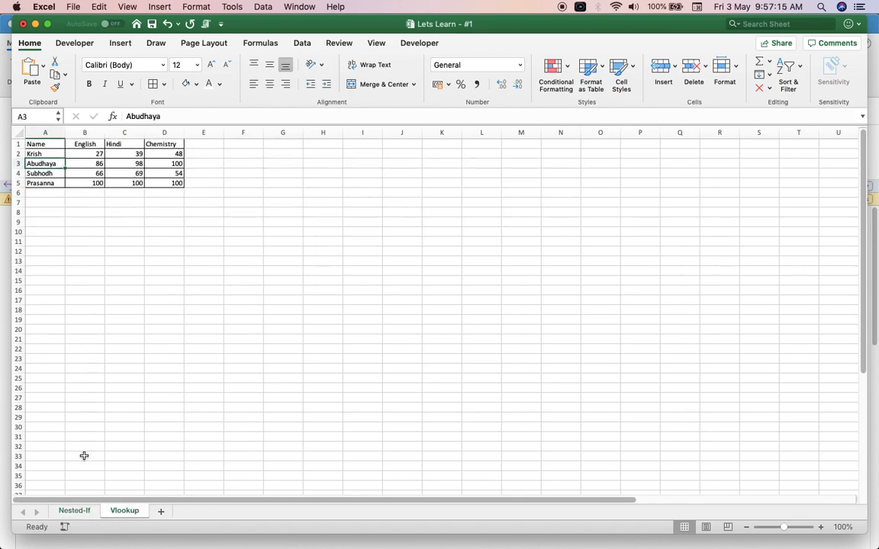
click(76, 509)
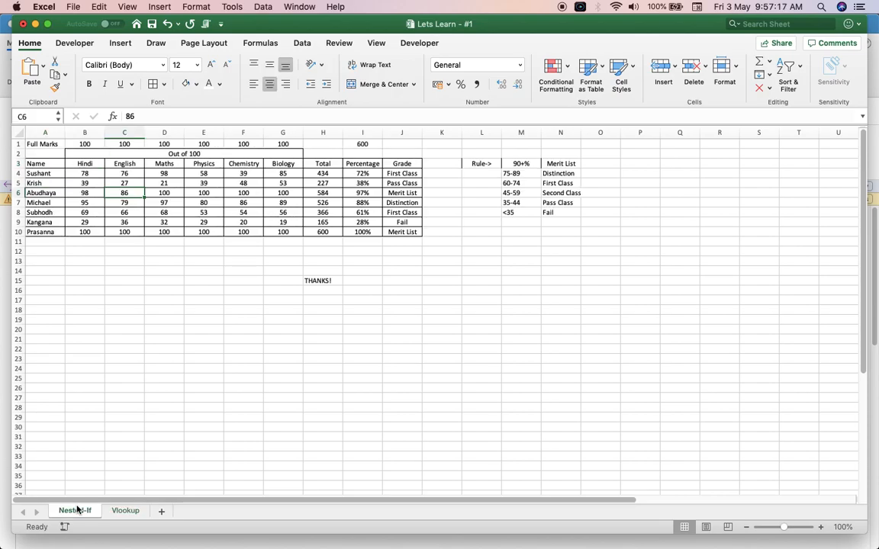
click(128, 511)
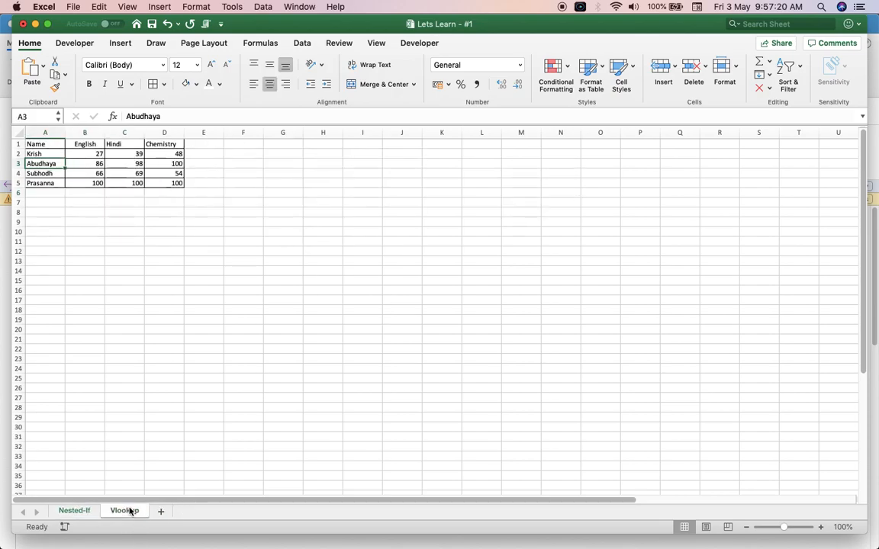
click(70, 510)
key(Right)
key(Right)
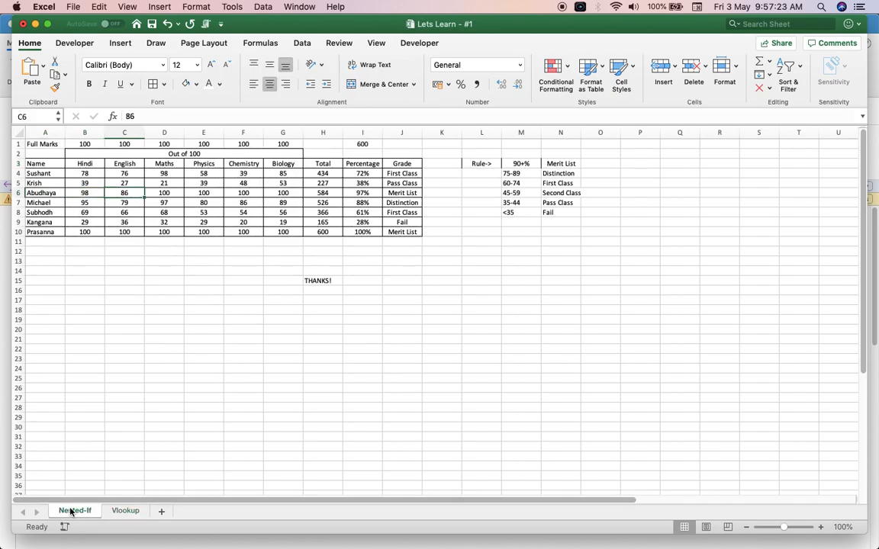
click(128, 511)
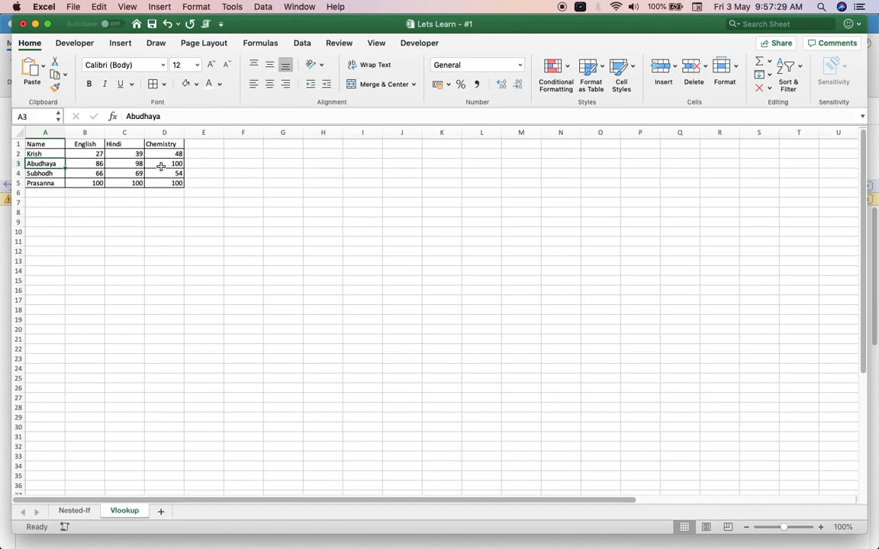
Review the English VLOOKUP formula in B2 and compare the Name headings on the Vlookup and Nested-If sheets
click(95, 154)
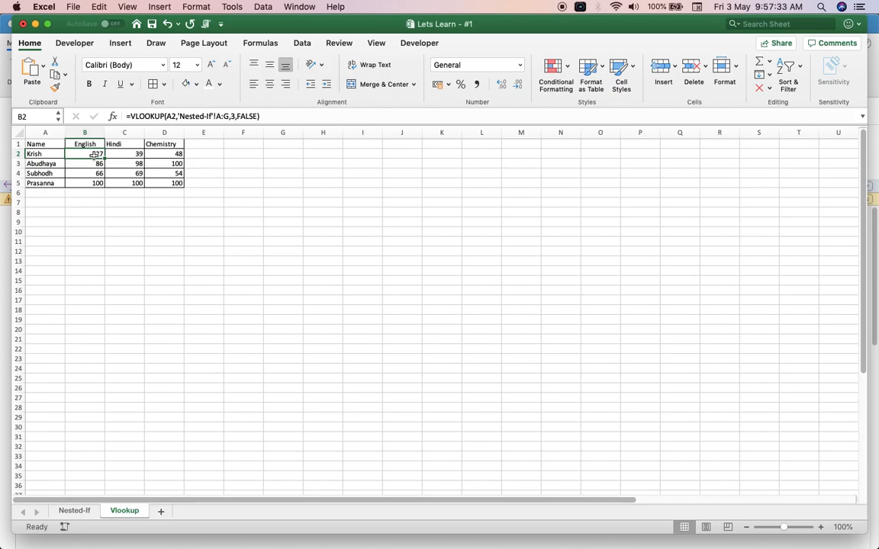
click(40, 144)
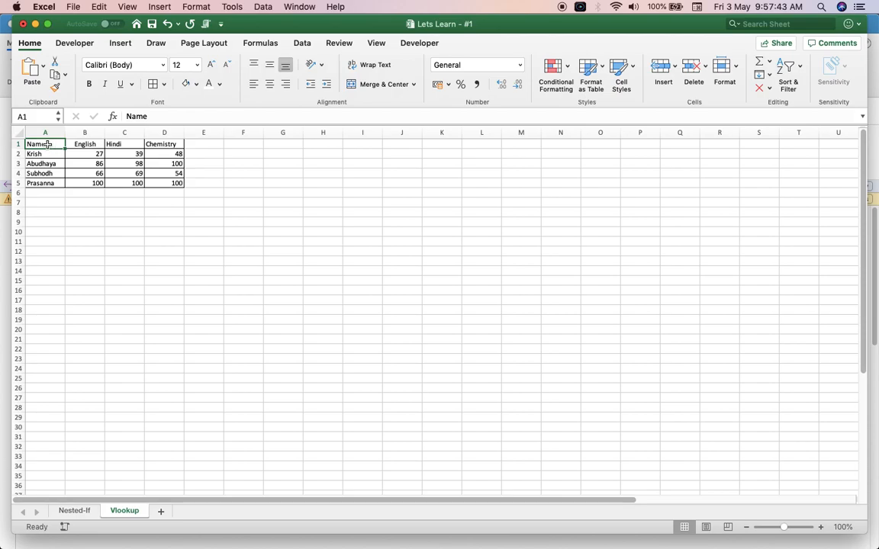
click(77, 511)
click(45, 163)
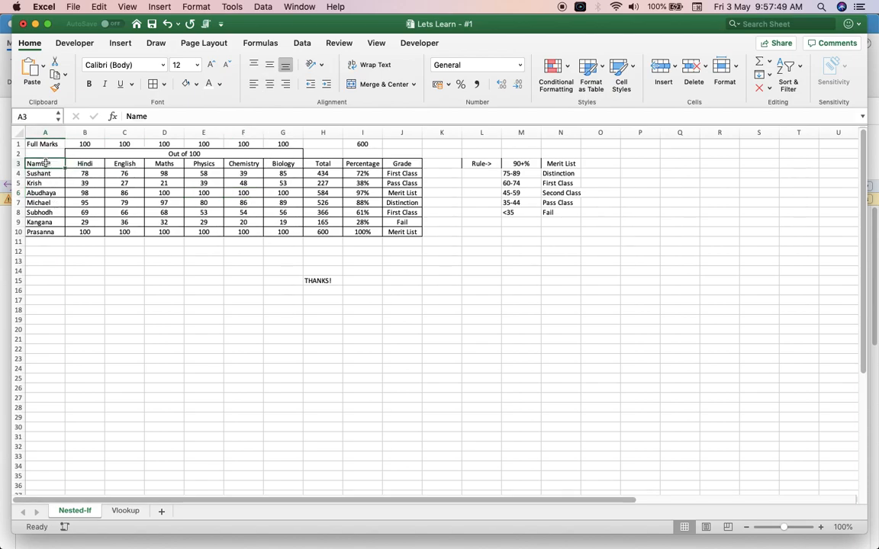
click(123, 510)
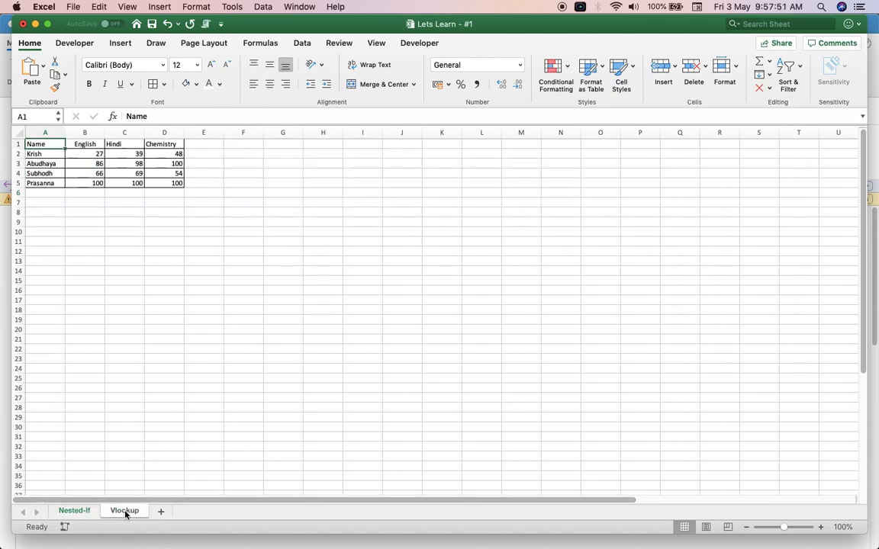
Enter "Note:" in G2 and "Sub-Set and Master Set should have a unique id" in H2 of the Vlookup sheet
click(290, 157)
text(N)
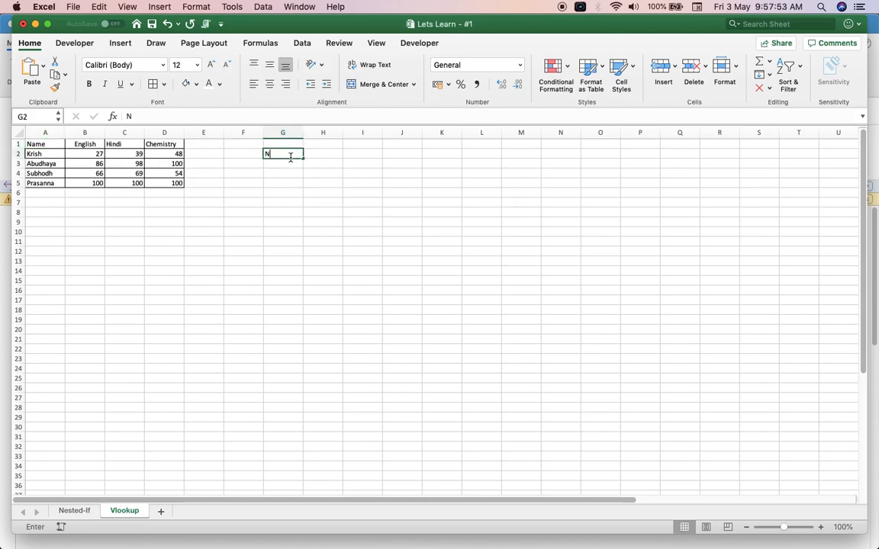
text(ote:)
key(Tab)
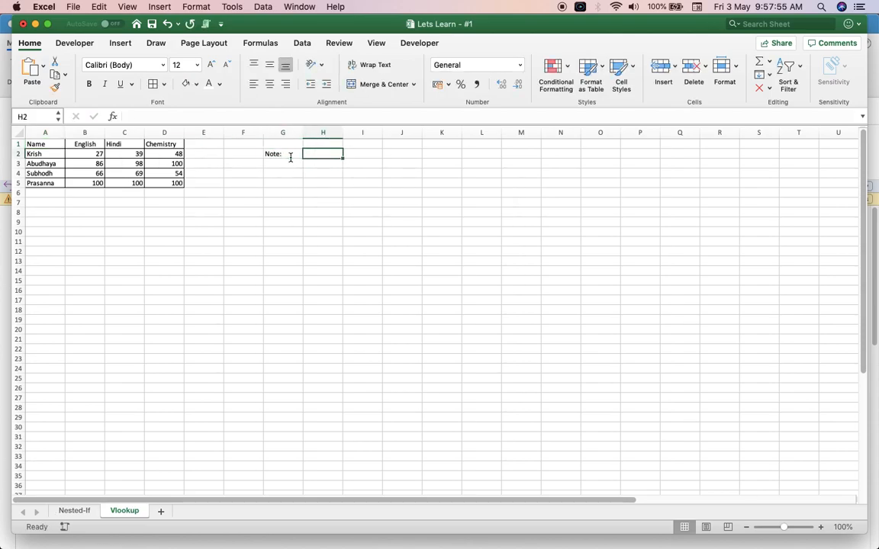
text(Sub-Set and)
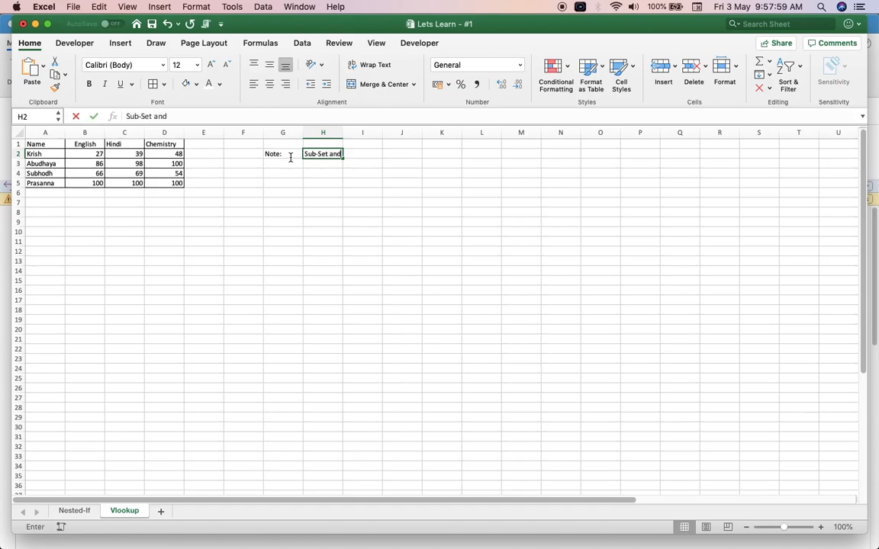
text( Master Se)
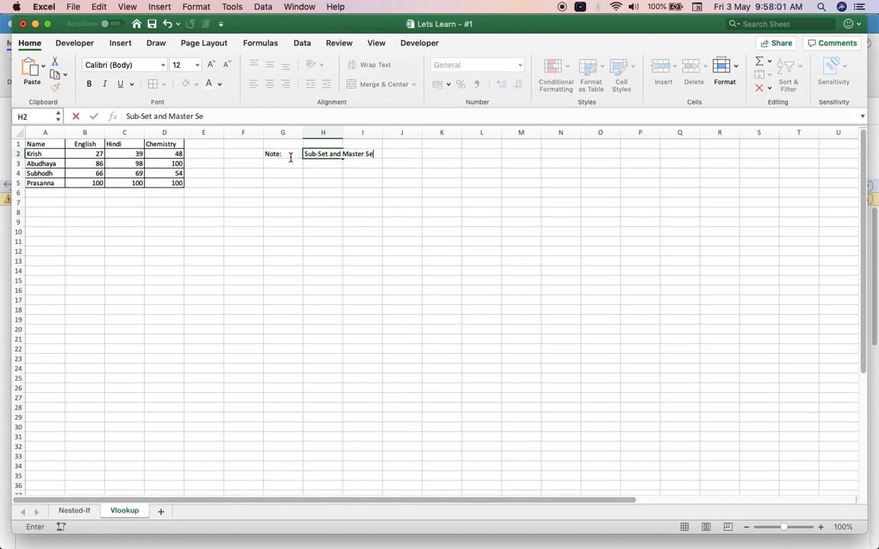
text(t should have a unique id)
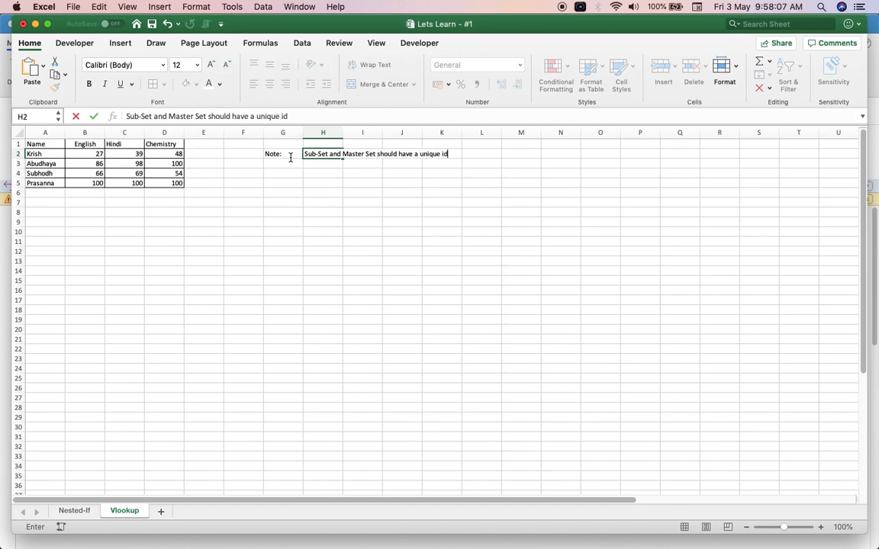
key(Return)
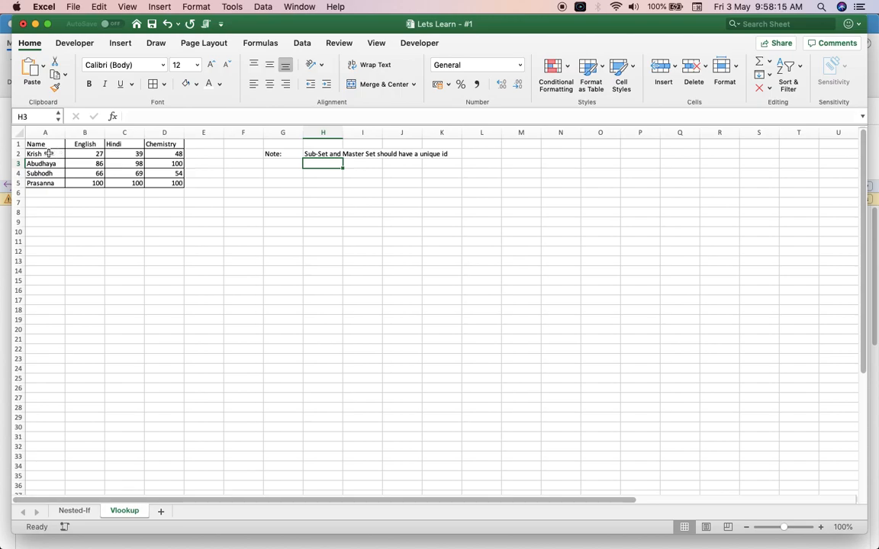
Trace B2's lookup from the name in A2 to the table array in columns A:G of the Nested-If sheet
click(48, 153)
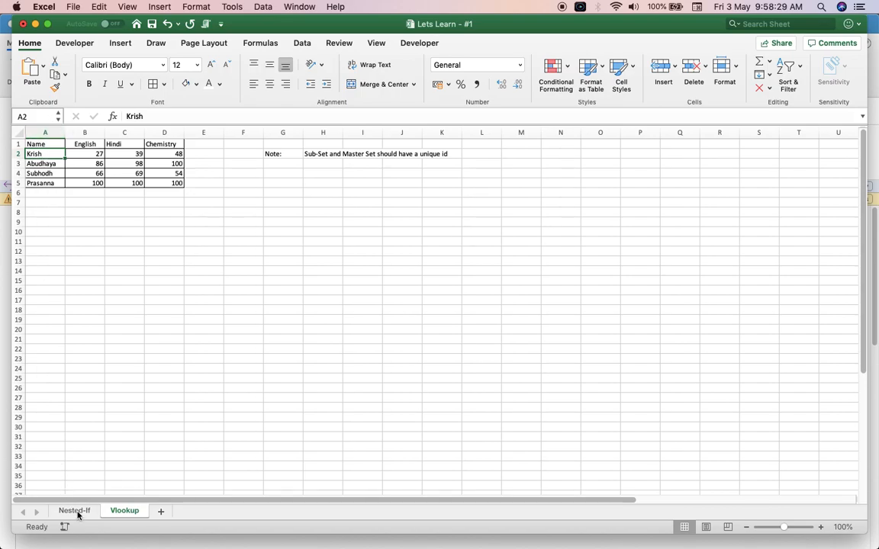
click(84, 153)
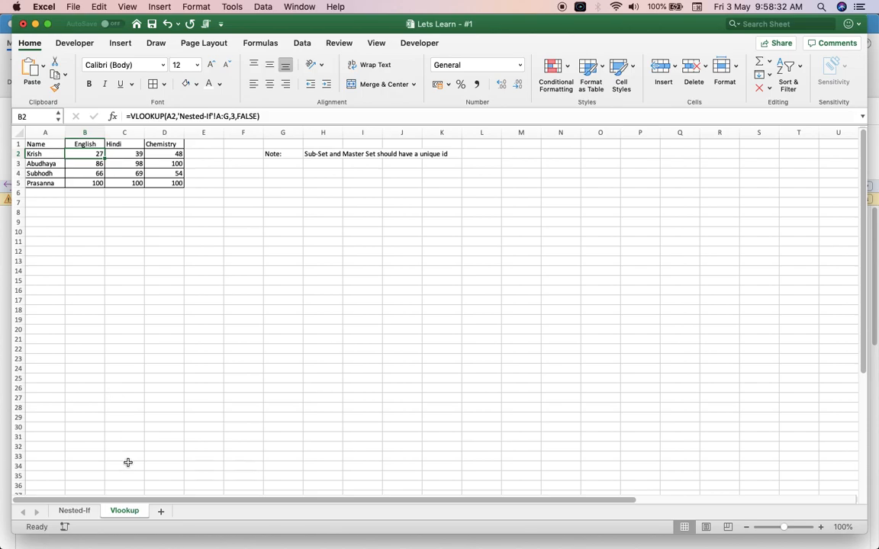
click(77, 511)
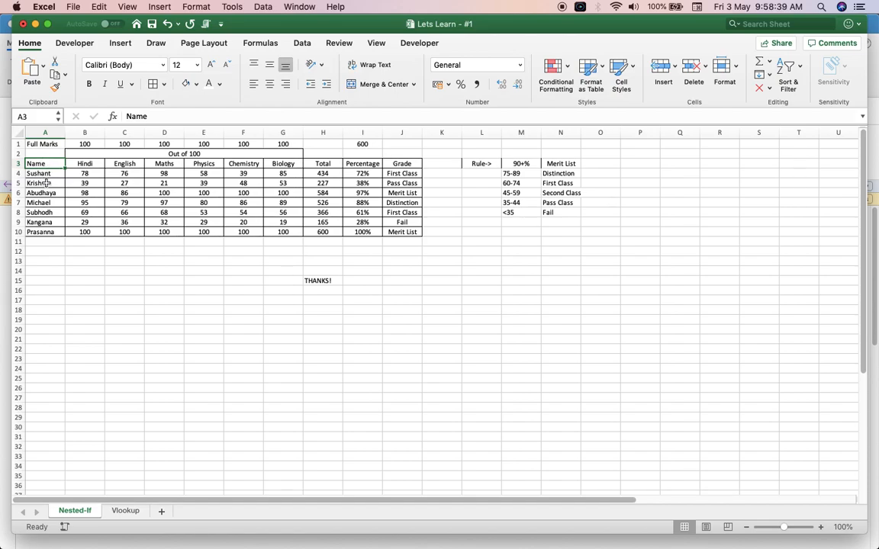
drag(46, 132, 297, 133)
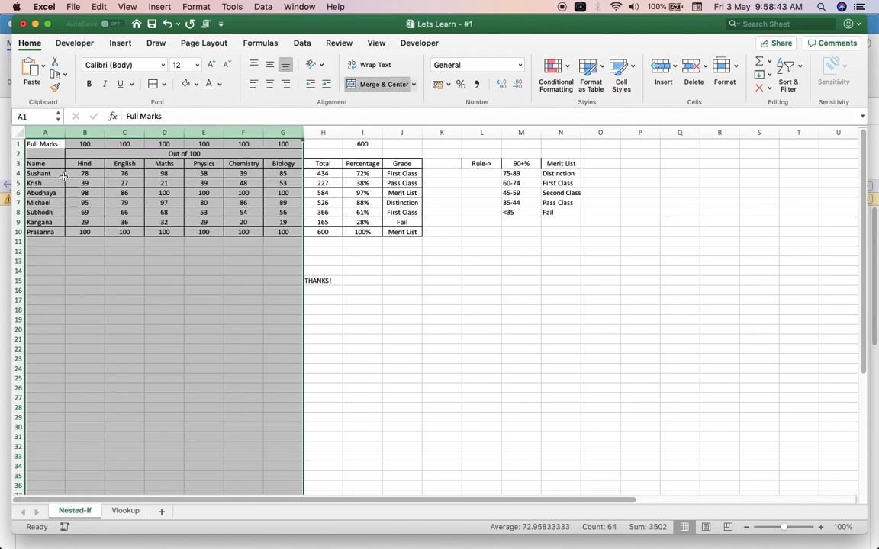
click(54, 174)
Move the Name column A3:A10 on the Nested-If sheet to K3, next to the Grade column
drag(44, 164, 58, 228)
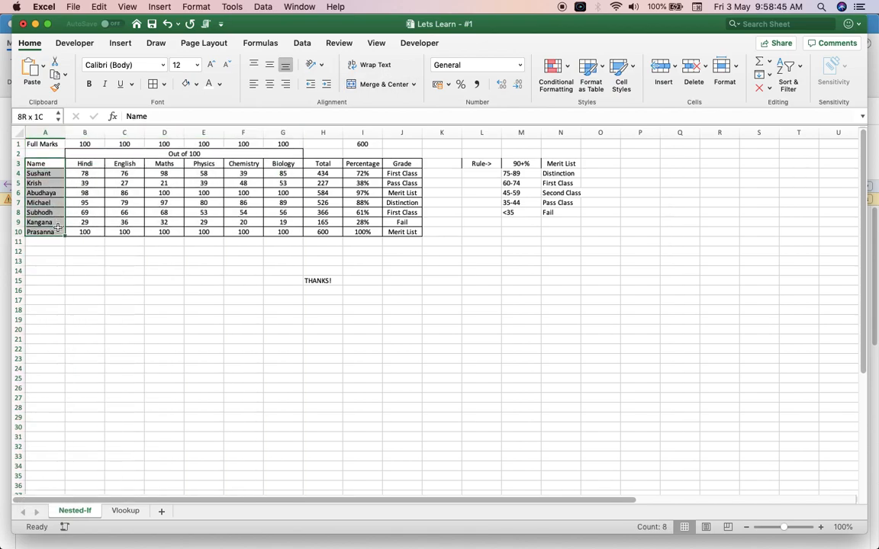
key(super+c)
click(447, 165)
key(super+v)
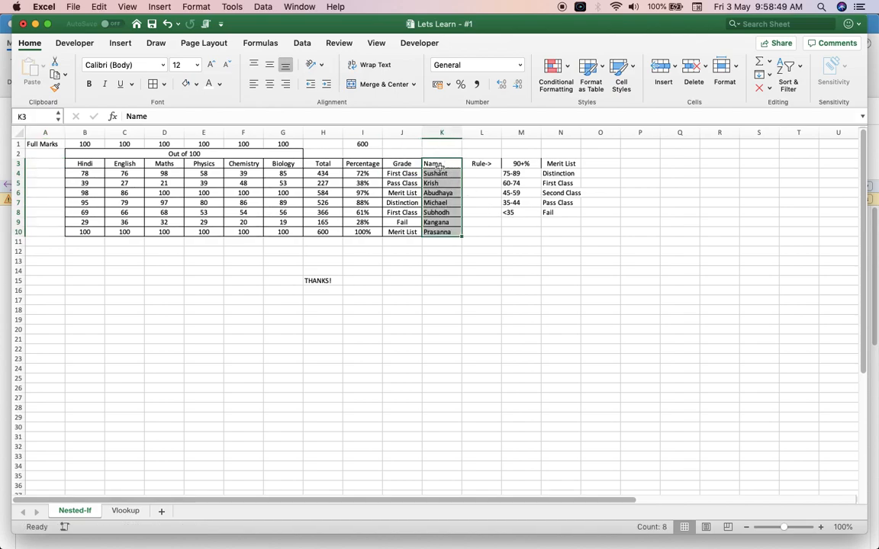
click(442, 165)
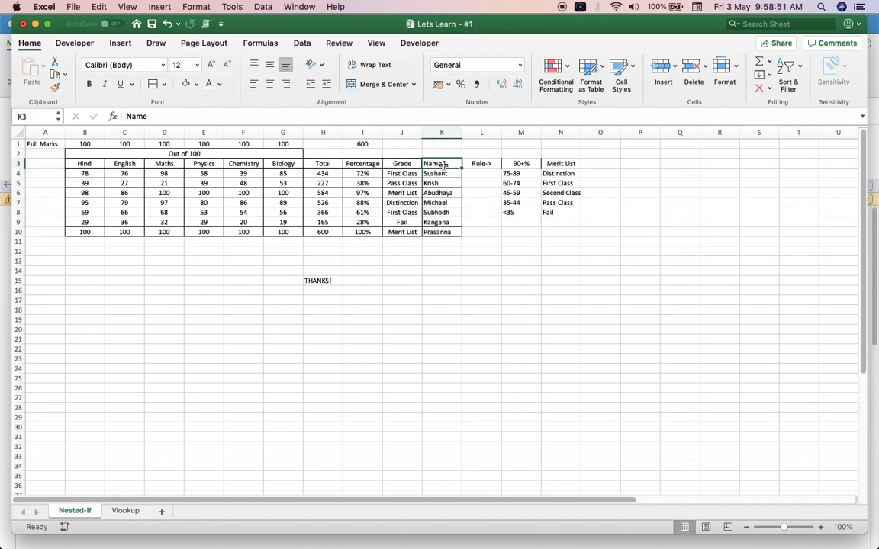
Copy the Biology column G3:G10 to O3, beside the Merit List column
click(276, 174)
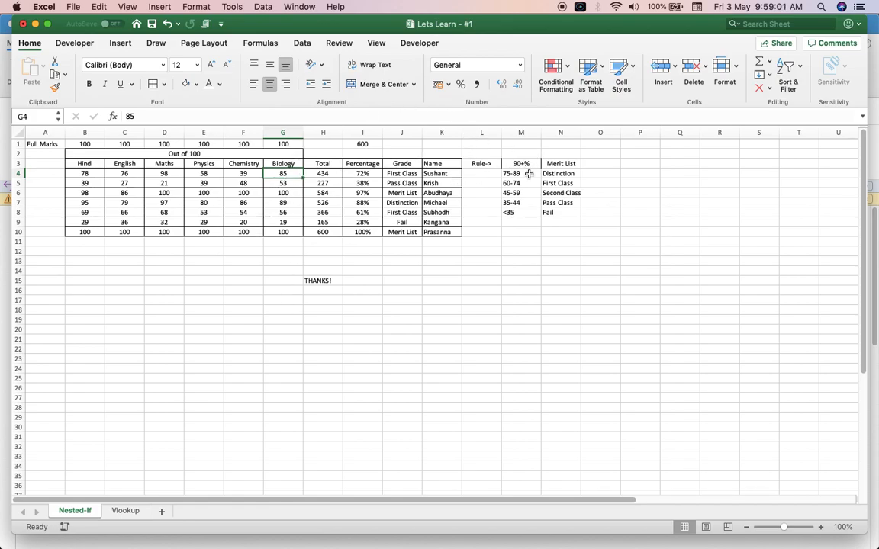
drag(275, 164, 280, 232)
key(super+c)
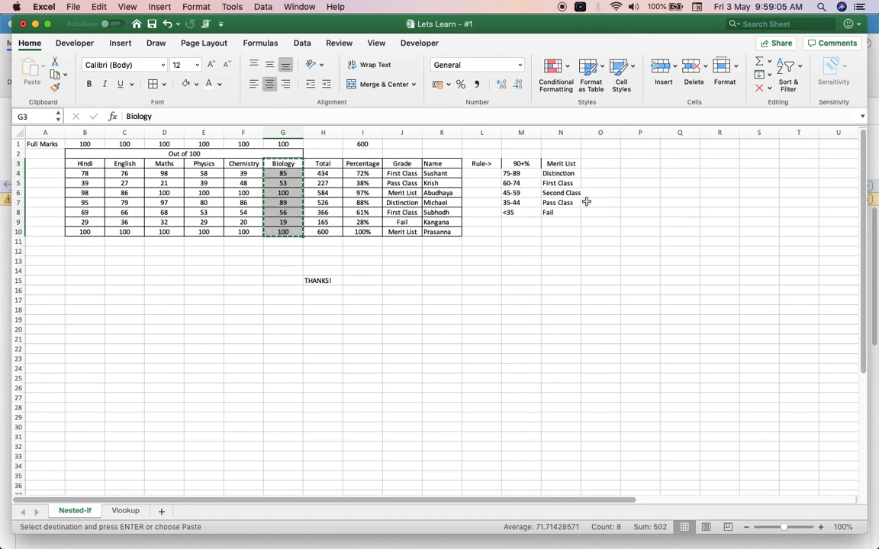
click(610, 165)
key(super+v)
Undo the Biology column copy and the Name column move on the Nested-If sheet
drag(451, 136, 612, 136)
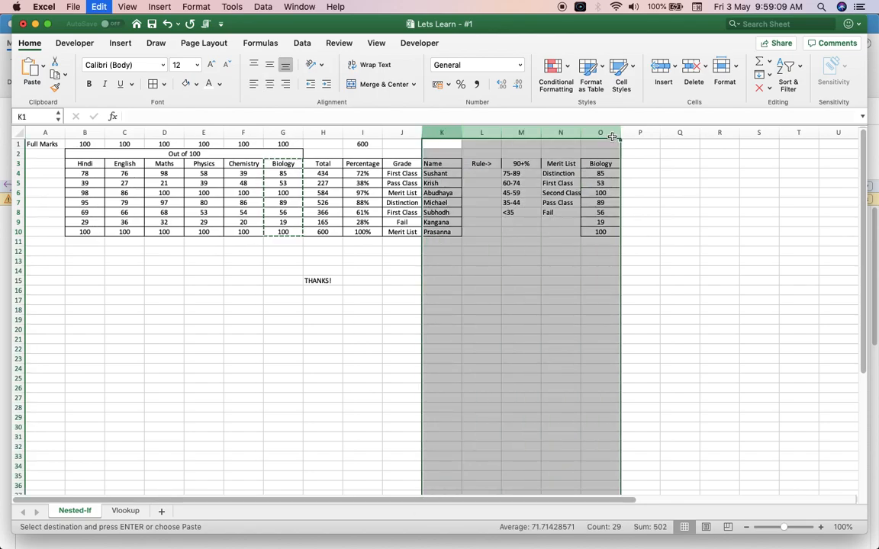
key(super+z)
key(super+z)
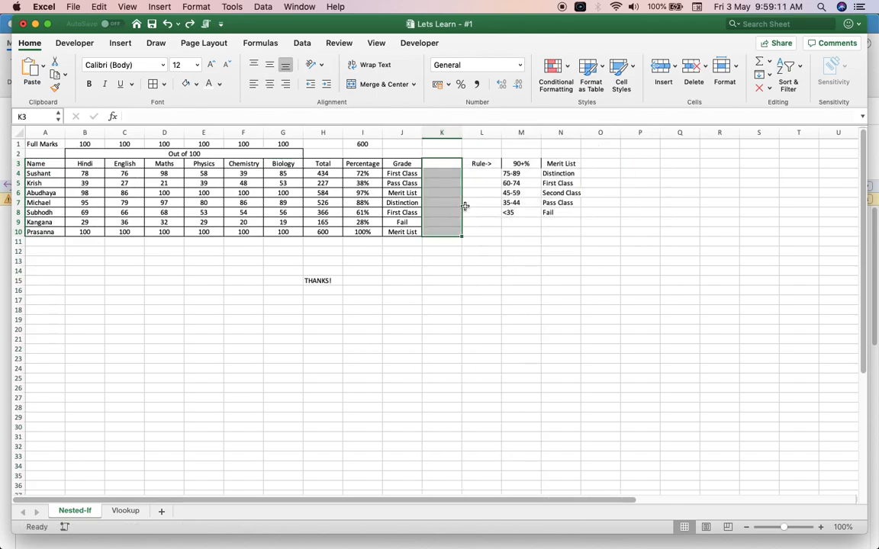
click(446, 164)
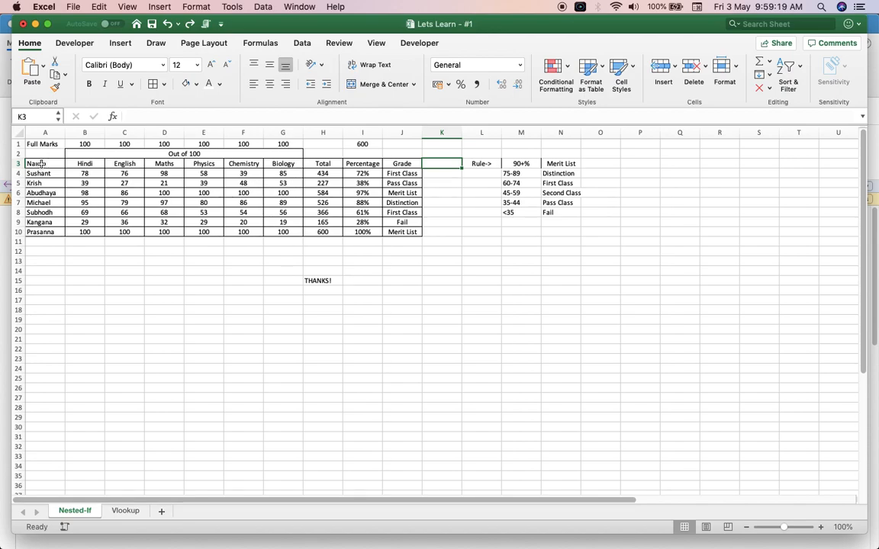
Examine the position of the names in A3:A10 relative to the subject marks in columns B to G
drag(40, 163, 46, 231)
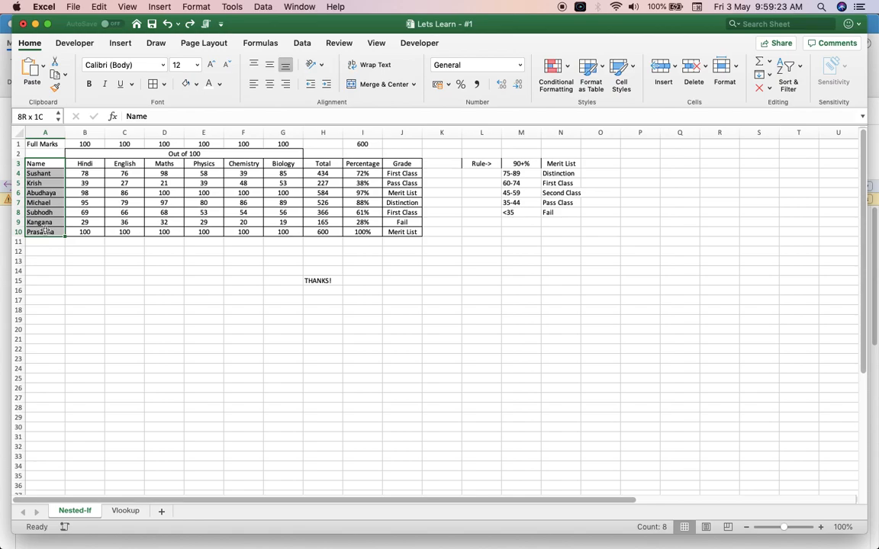
drag(84, 163, 307, 241)
click(111, 314)
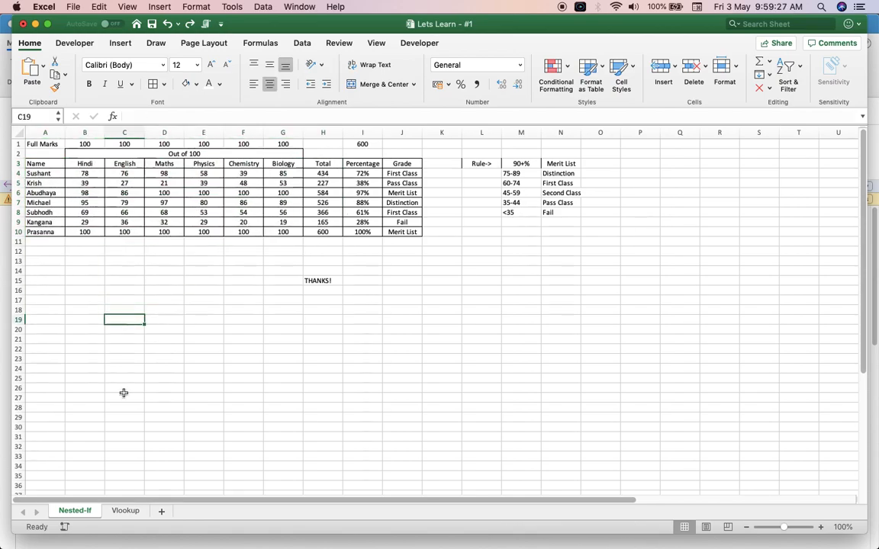
Enter "Unique id should be left hand side. Vlook up searches data from left to right" in H3 of the Vlookup sheet
click(125, 509)
click(325, 164)
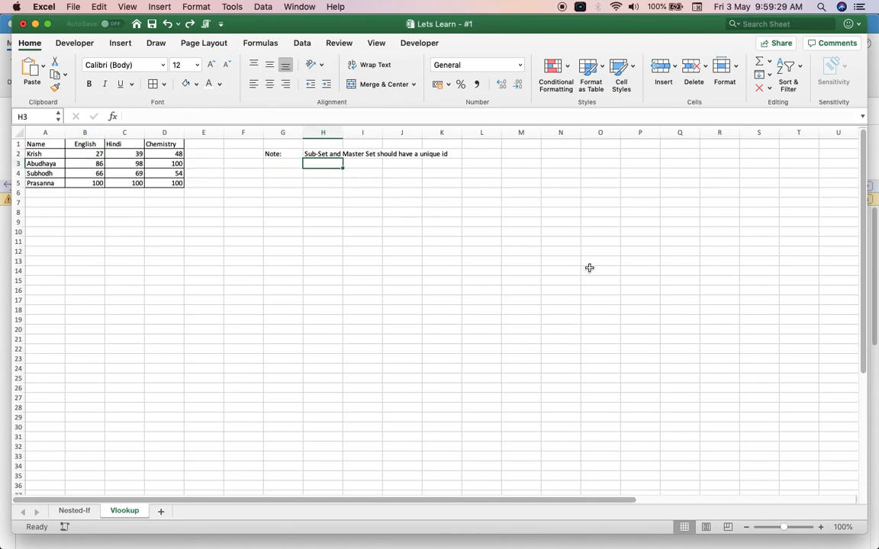
text(Unique id s)
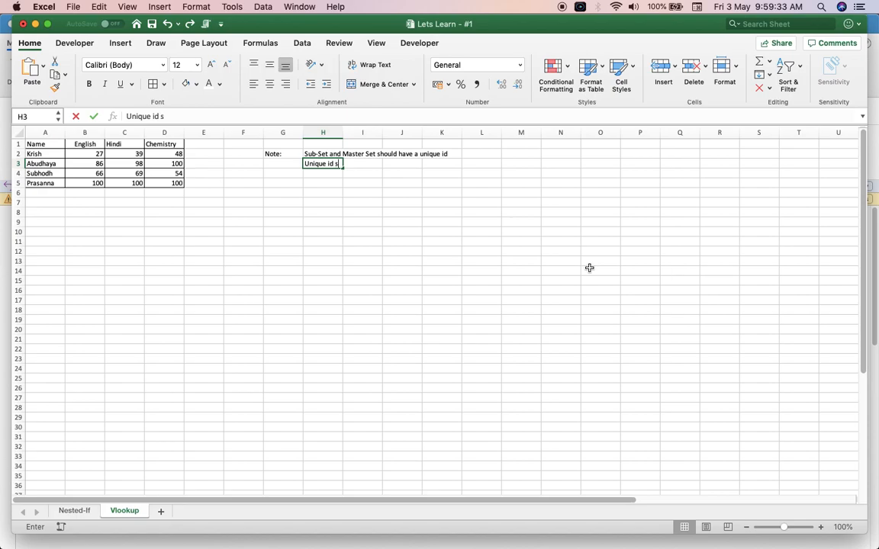
text(hould b)
key(BackSpace)
text(eft hand side. Vlook up)
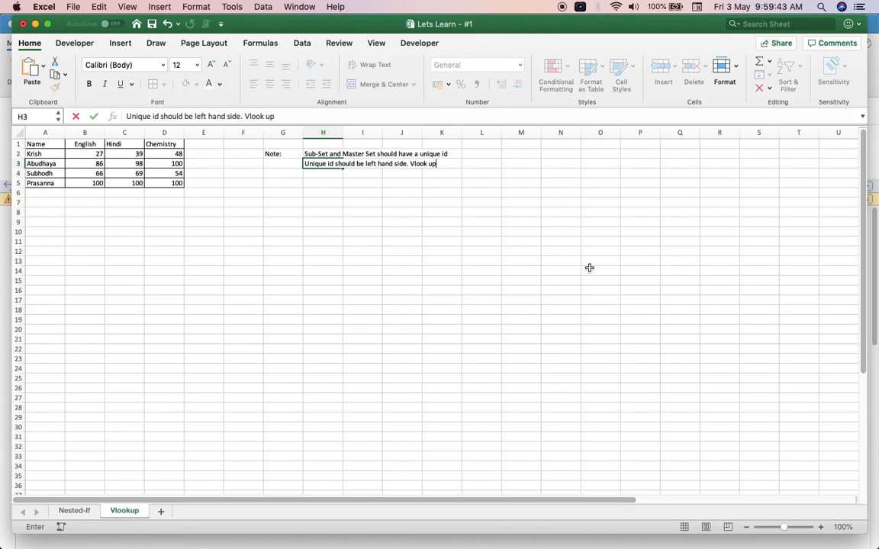
text(earches dat)
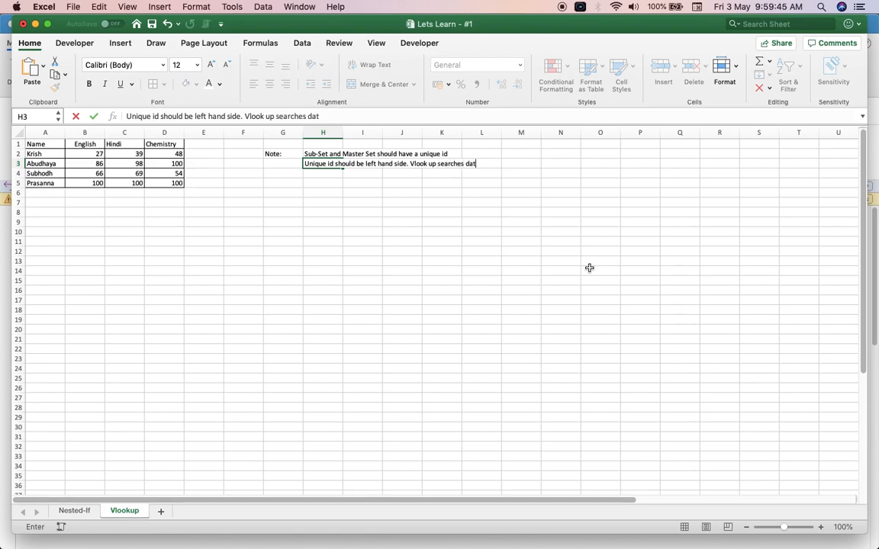
text(a from left to right)
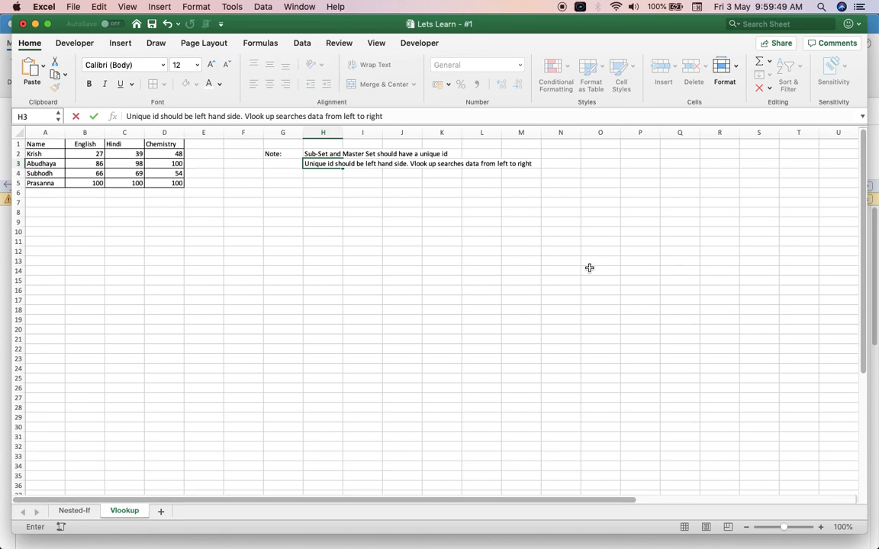
key(Return)
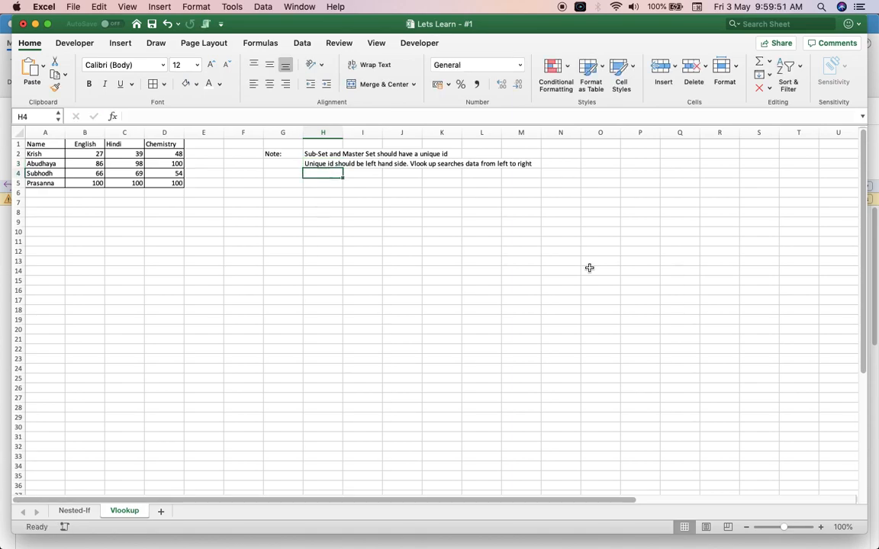
Compare the table range in B2's VLOOKUP formula with whole columns A:G and the data block A4:G10 on the Nested-If sheet
click(86, 152)
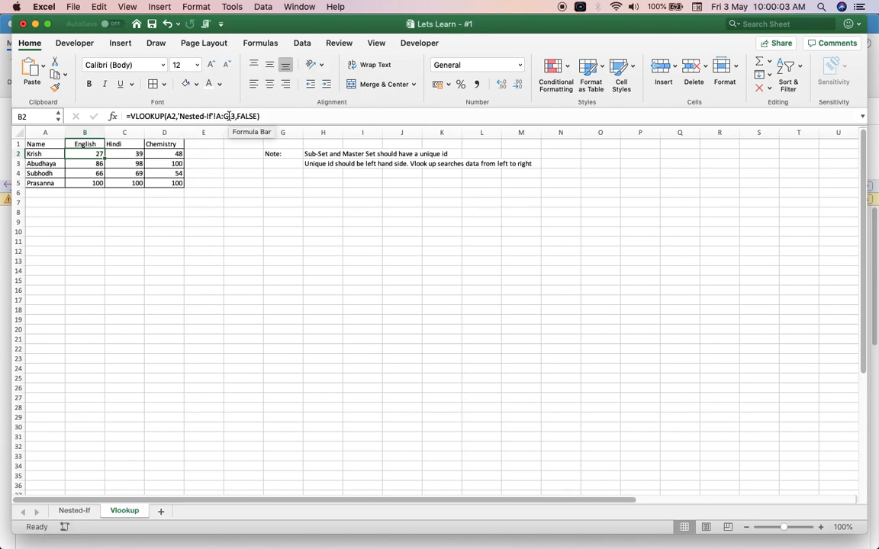
click(74, 510)
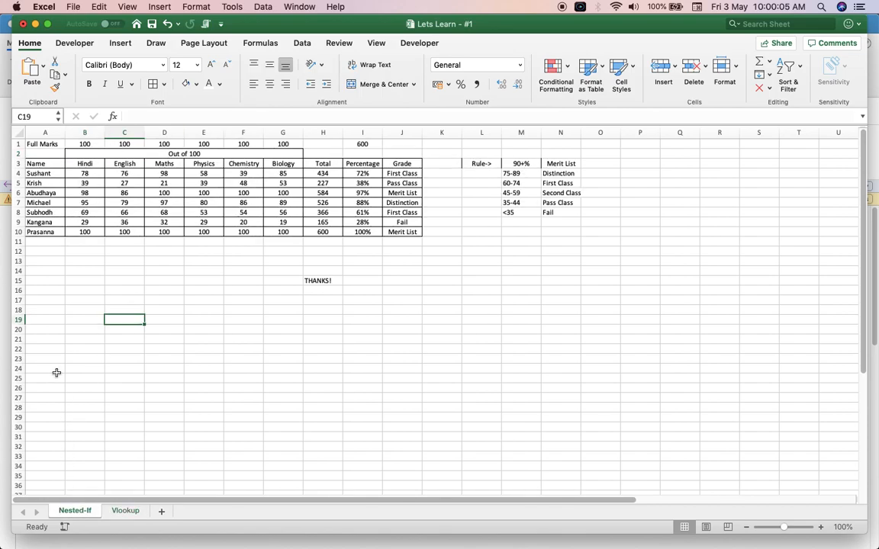
drag(45, 133, 287, 142)
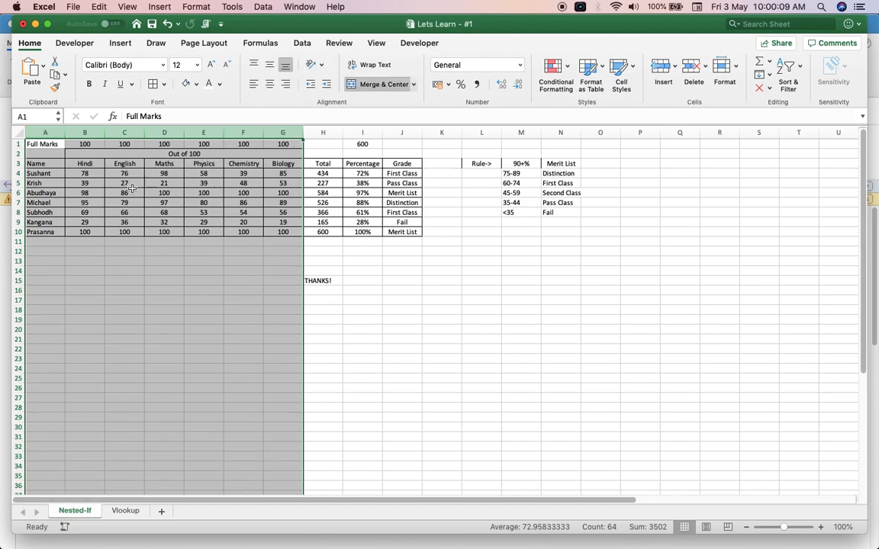
click(47, 174)
key(shift+Down)
key(shift+Down)
key(shift+Down)
key(shift+Down)
key(shift+Down)
key(shift+Down)
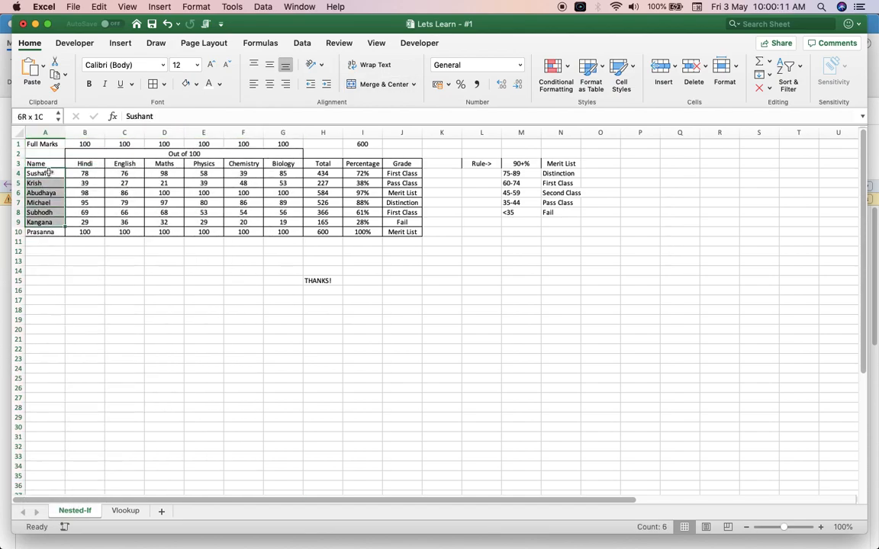
key(shift+Right)
key(shift+Right)
key(shift+Right)
key(shift+Right)
key(shift+Right)
key(shift+Right)
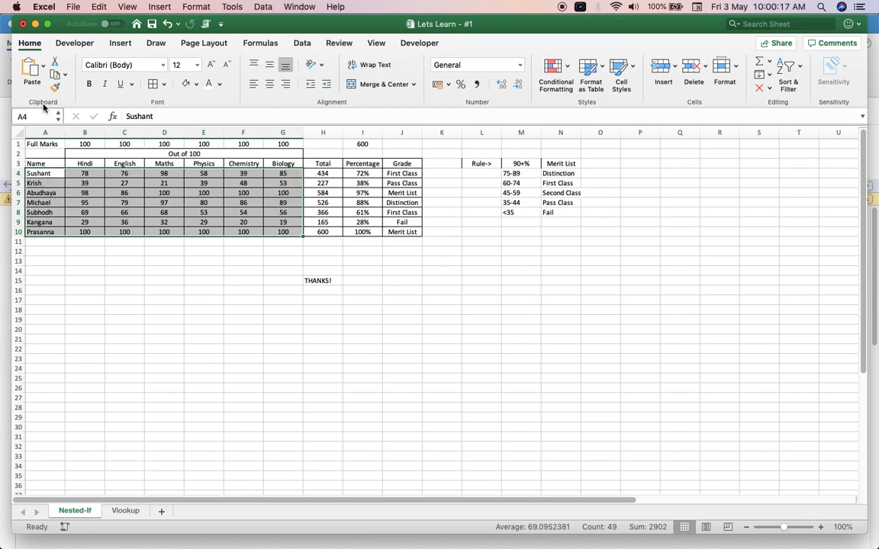
drag(46, 130, 296, 164)
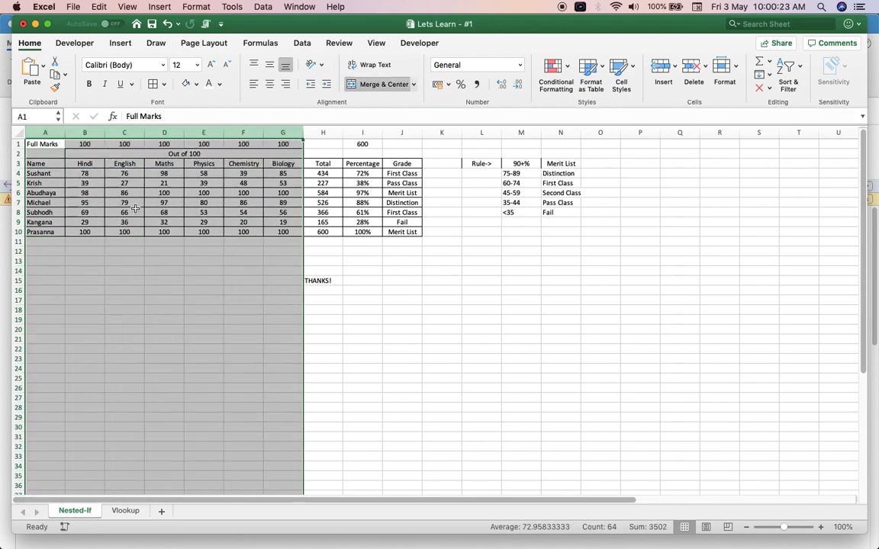
click(125, 511)
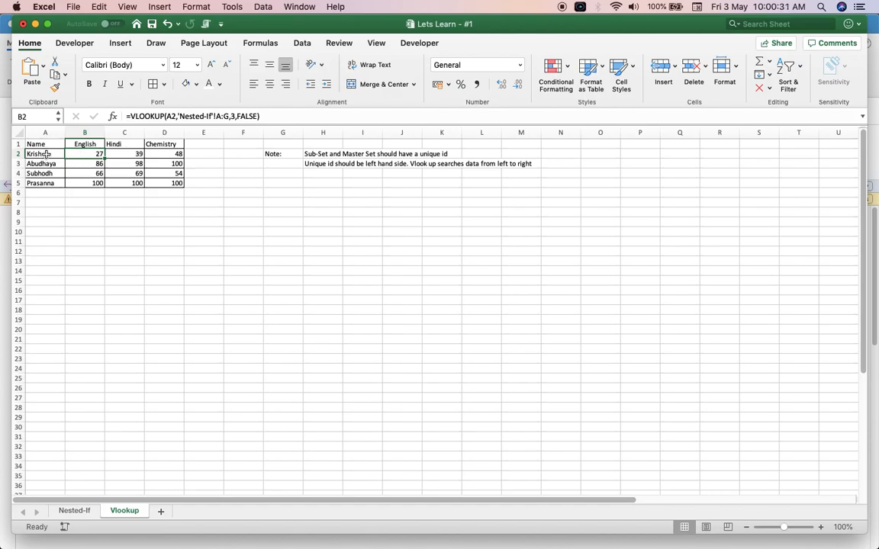
Examine the limited marks range A4:G10 on the Nested-If sheet against a selection of entire columns A to G
click(68, 511)
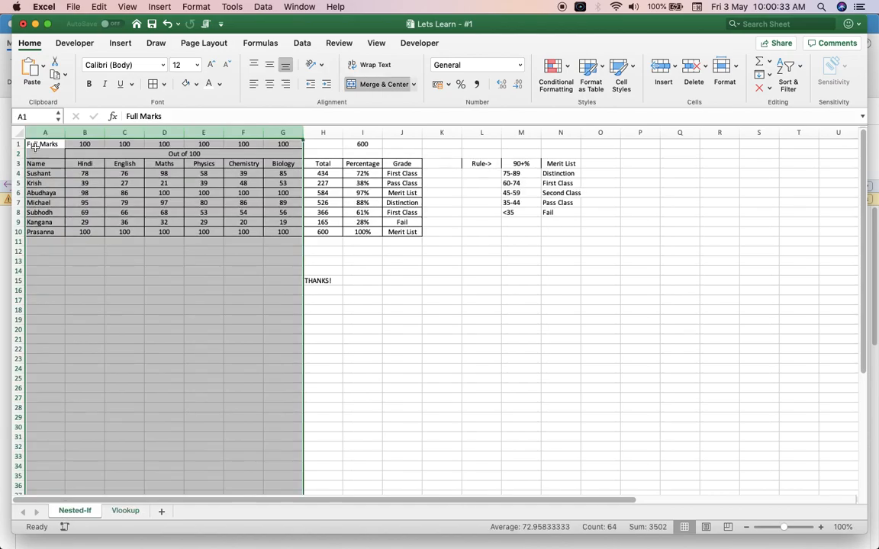
click(38, 174)
key(shift+Right)
key(shift+Right)
key(shift+Right)
key(shift+Right)
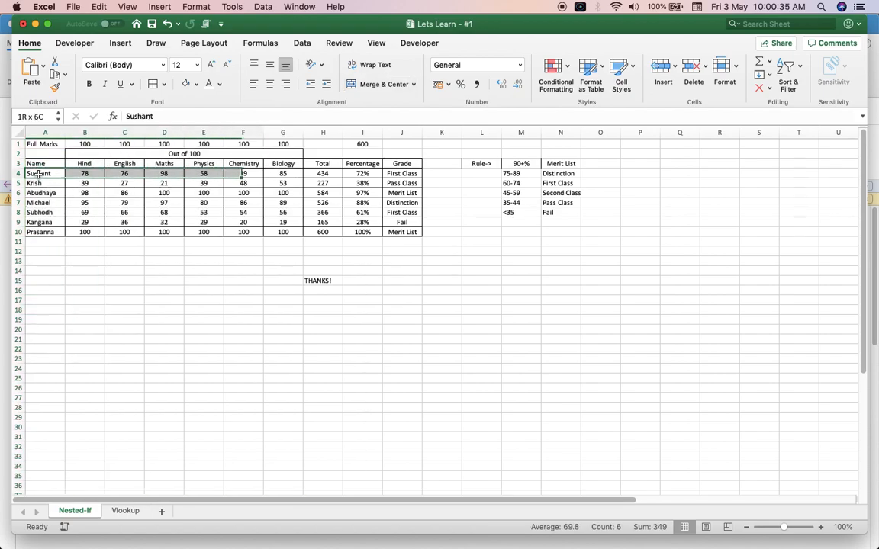
key(shift+Right)
key(shift+Right)
key(shift+Down)
key(shift+Down)
key(shift+Down)
key(shift+Down)
key(shift+Down)
key(shift+Down)
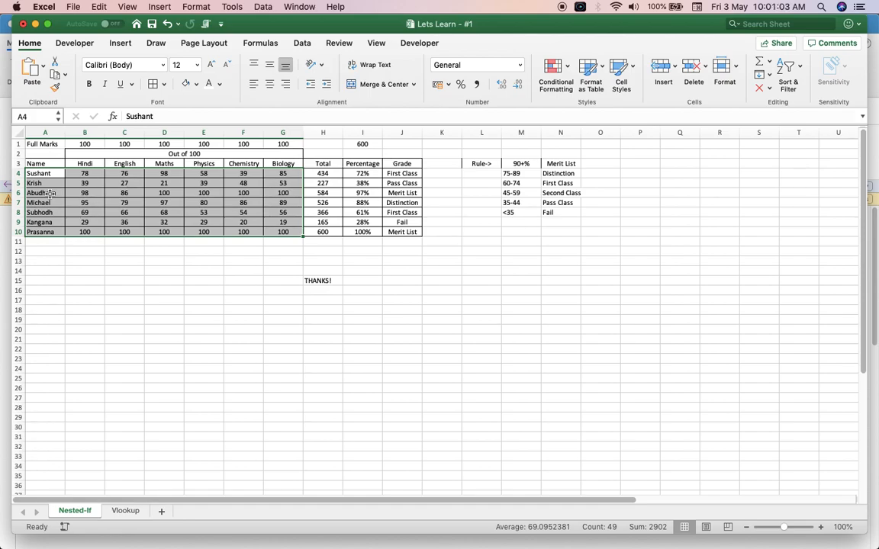
drag(49, 127, 273, 149)
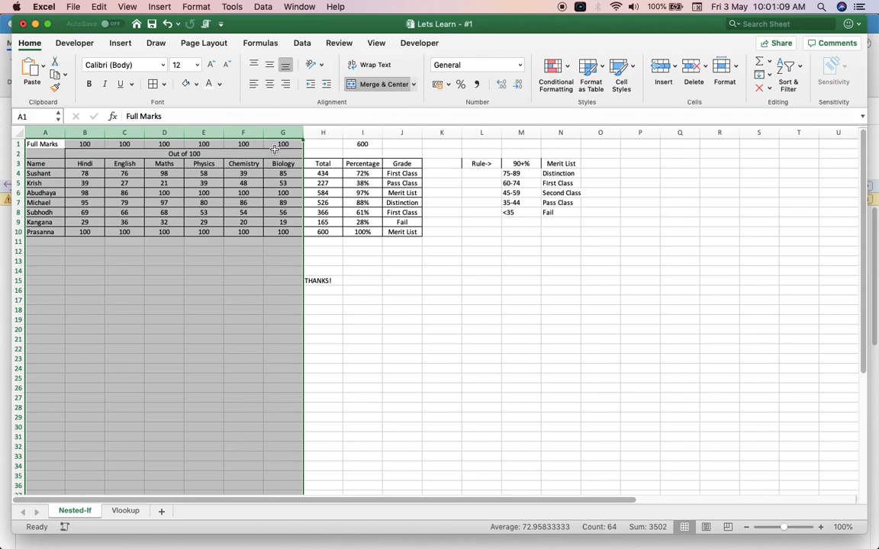
Re-enter B2 on the Vlookup sheet as a VLOOKUP of A2 in 'Nested-If'!A:G with column index 2 and FALSE
click(126, 511)
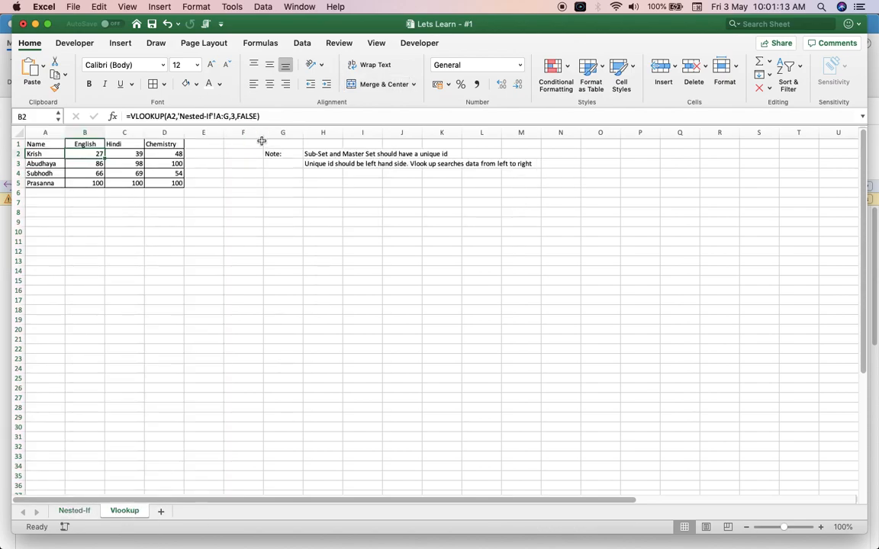
text(=vlo)
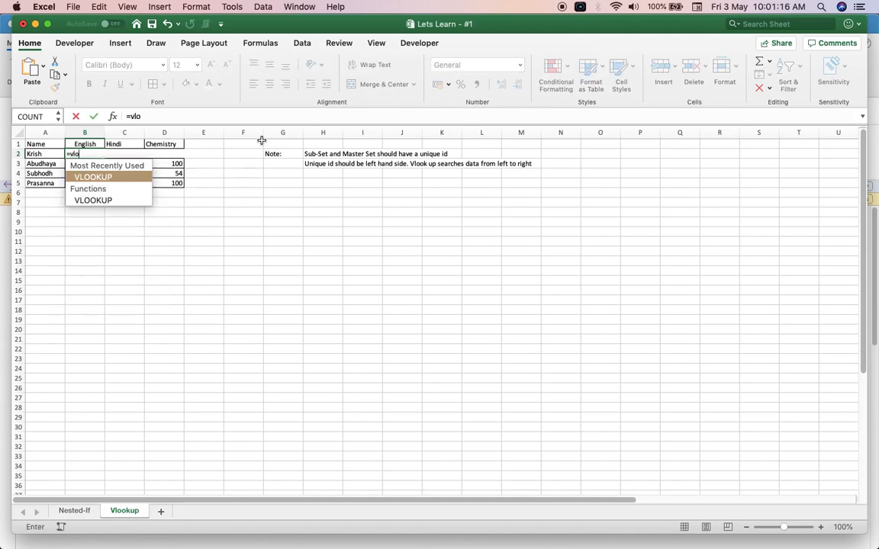
key(Tab)
key(Left)
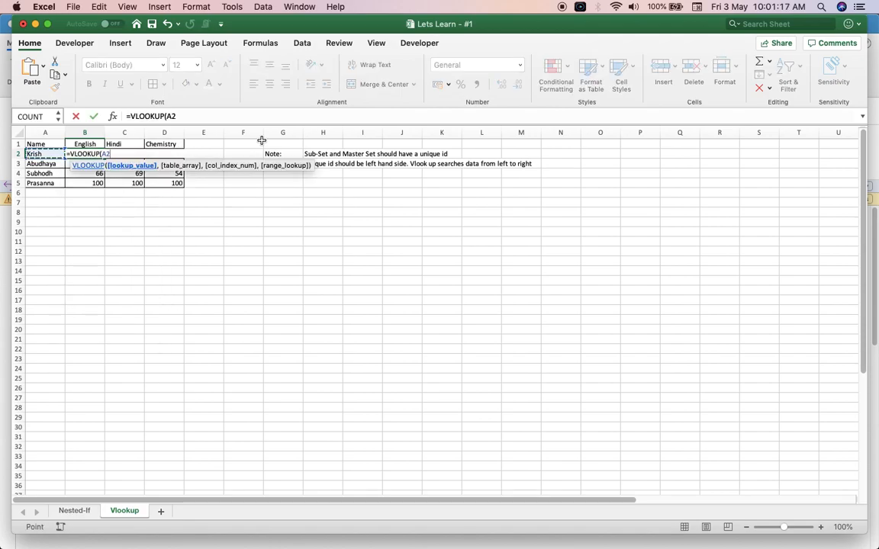
text(,)
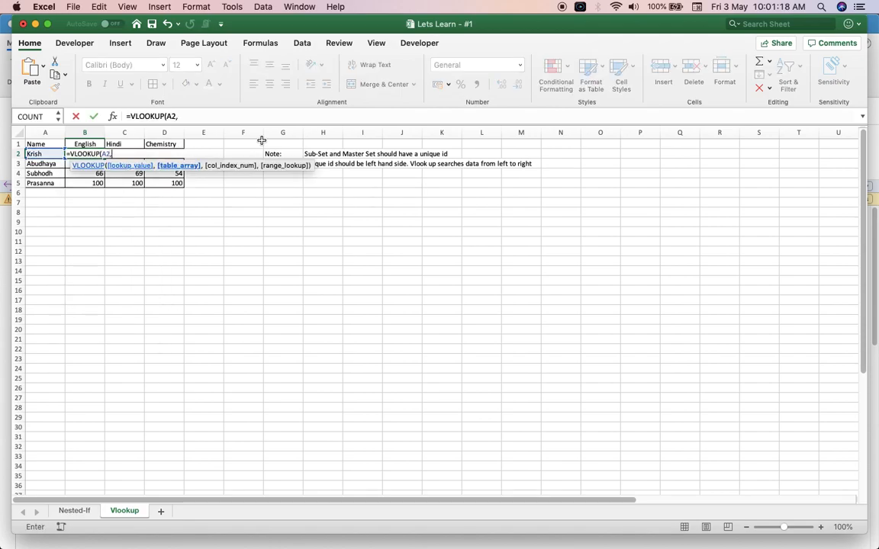
click(76, 511)
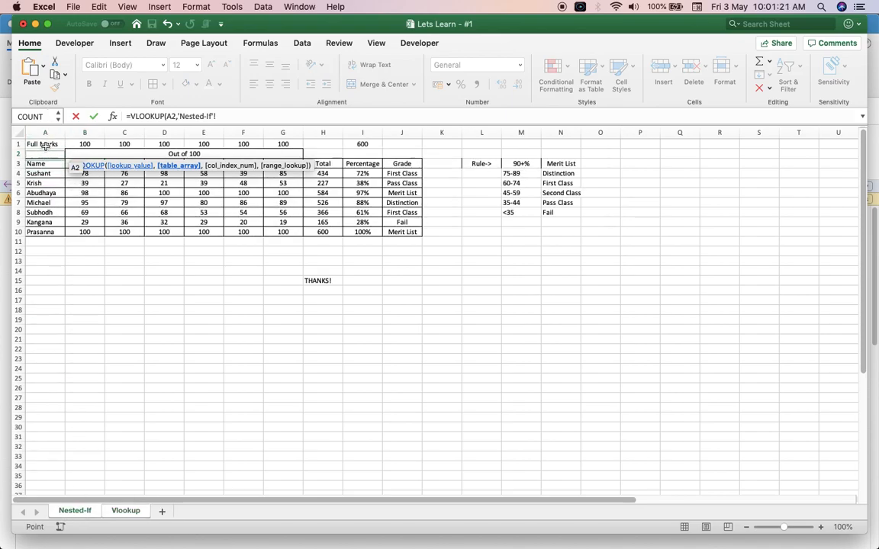
drag(46, 173, 276, 229)
drag(45, 134, 287, 135)
text(,)
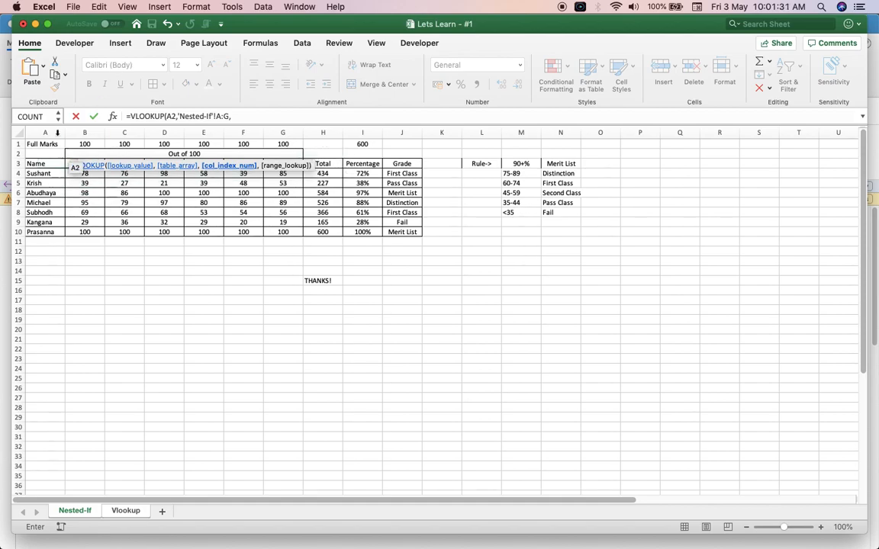
text(2,false)
key(Return)
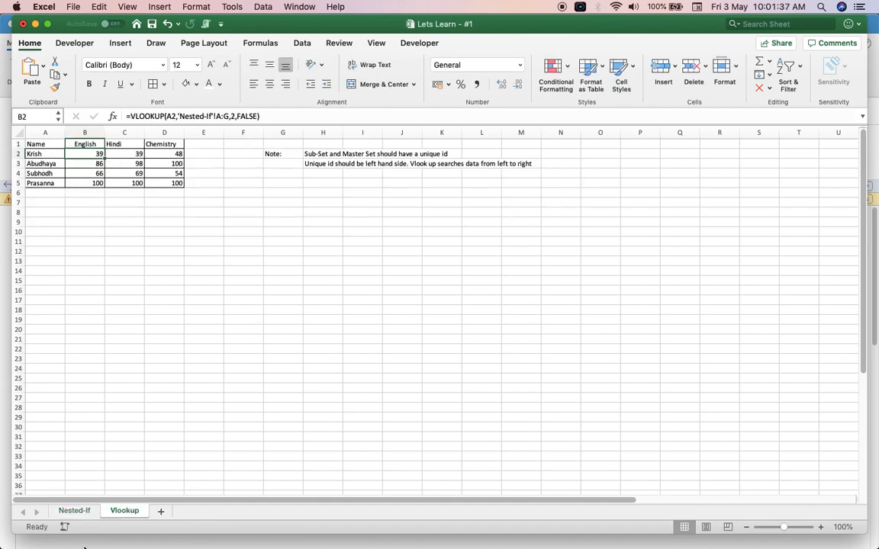
Set the column index in B2's VLOOKUP formula to 3 and check the result against the English column on the Nested-If sheet
click(82, 511)
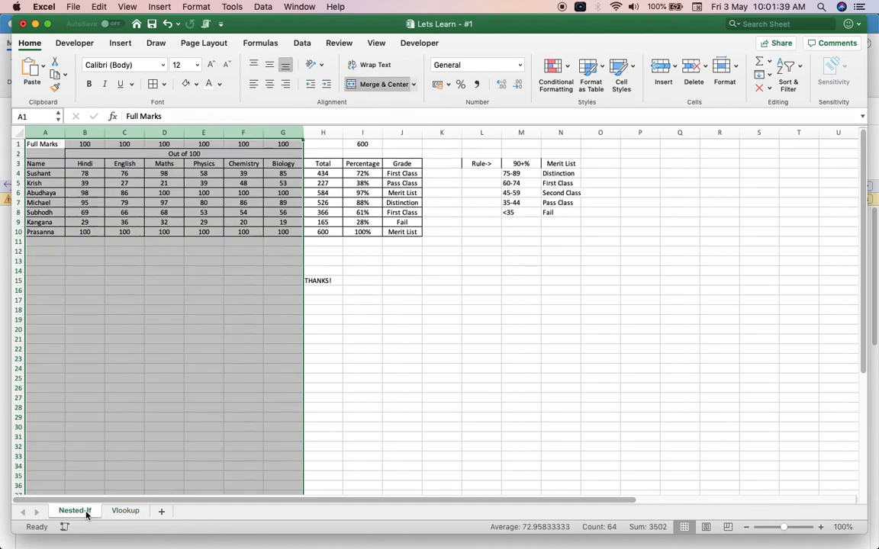
click(126, 512)
double_click(234, 116)
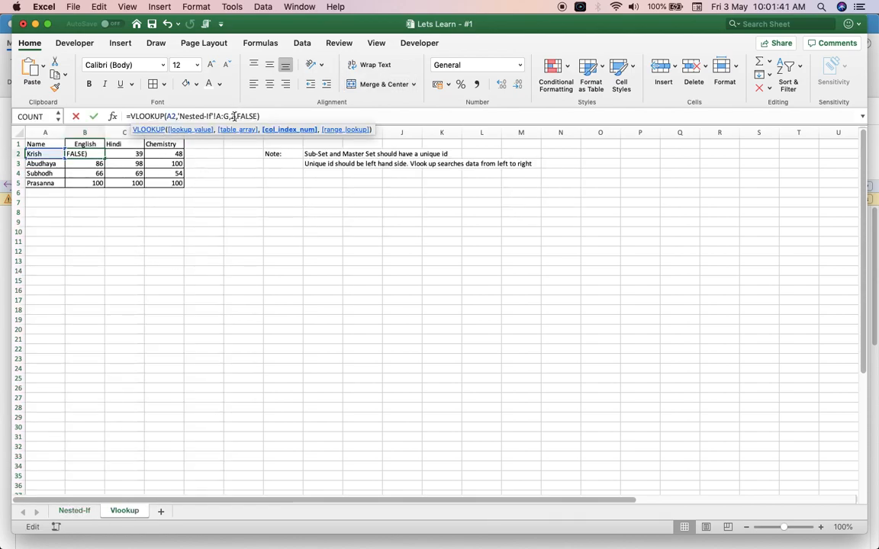
key(Return)
key(Up)
key(Right)
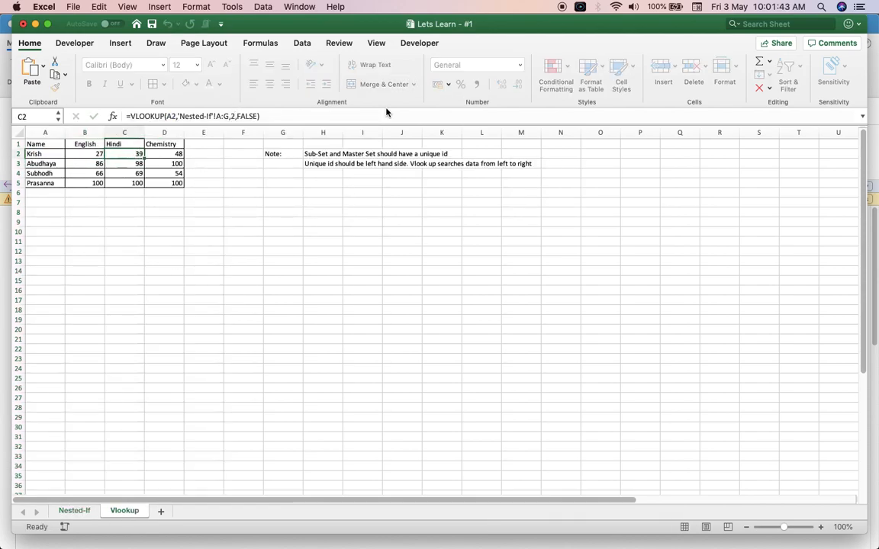
key(Left)
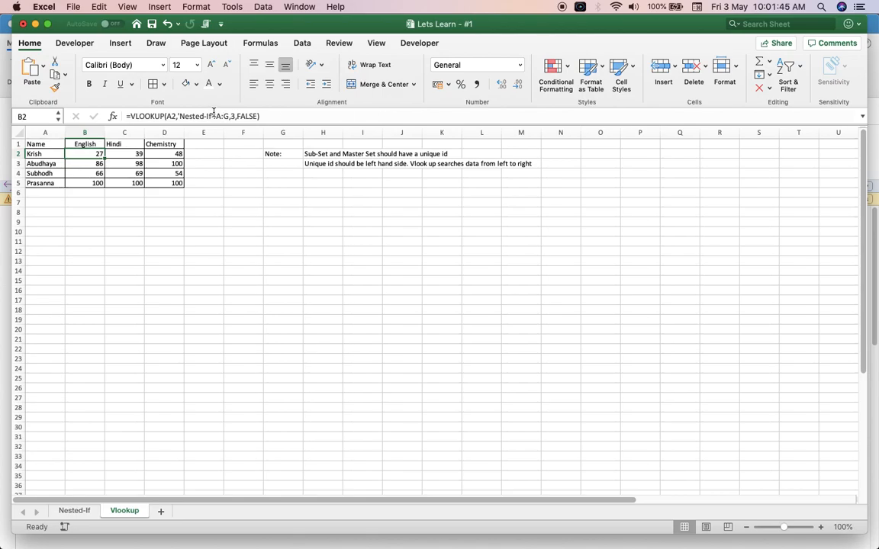
click(75, 511)
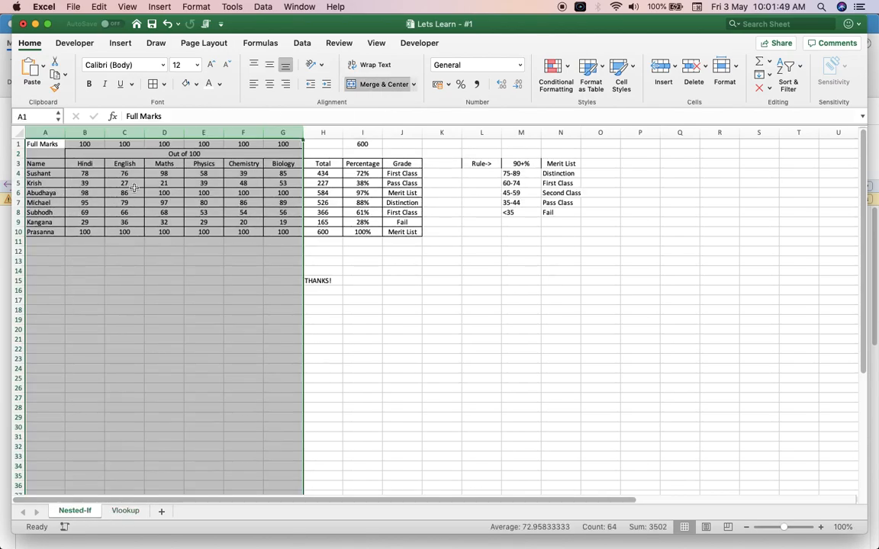
click(125, 511)
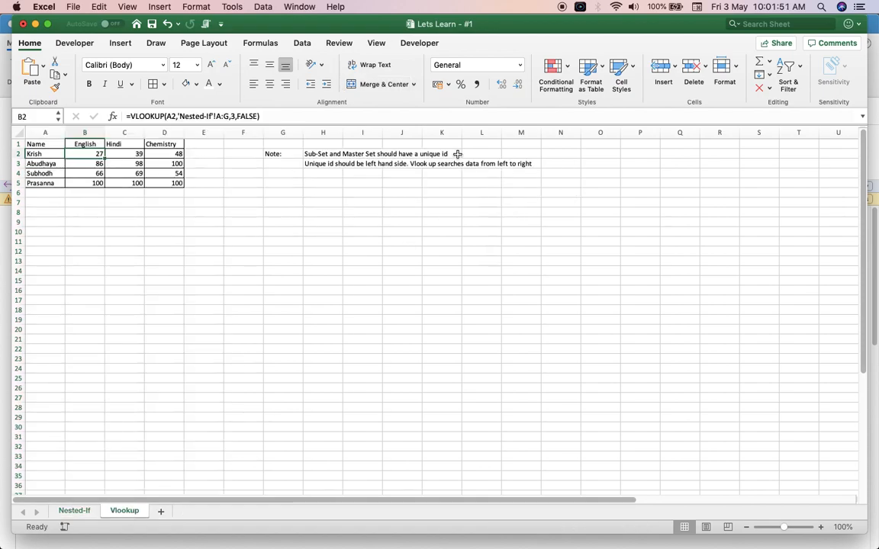
Enter "Always give entire column as your table range instead of just the specfic data range." in H4 of the Vlookup sheet
click(335, 175)
text(A)
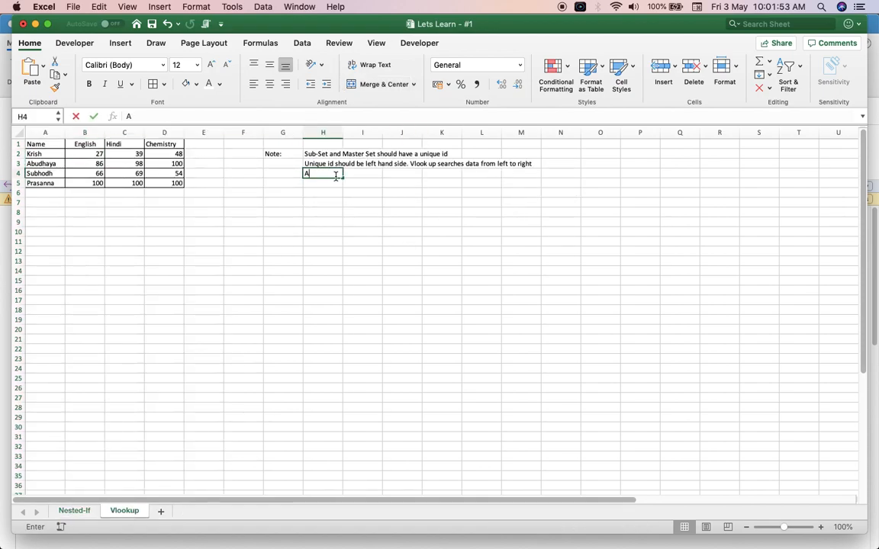
text(lways )
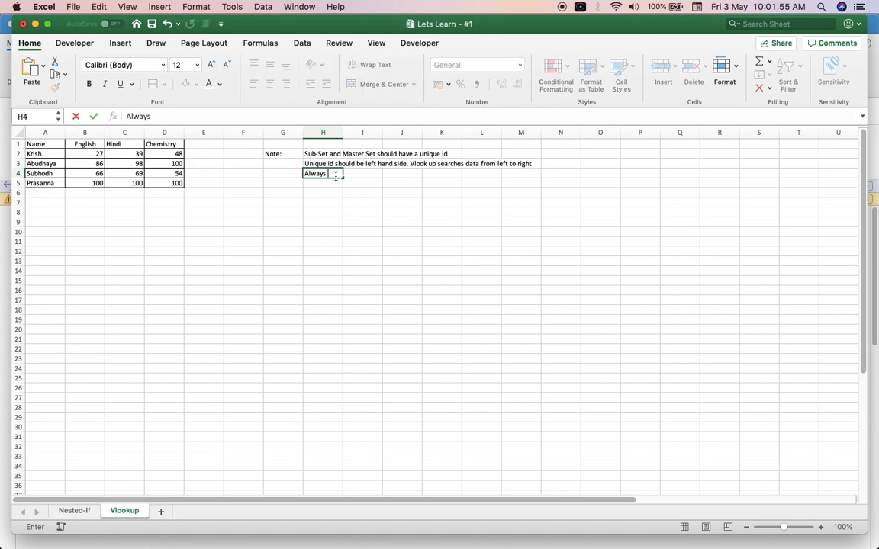
text(give entire col)
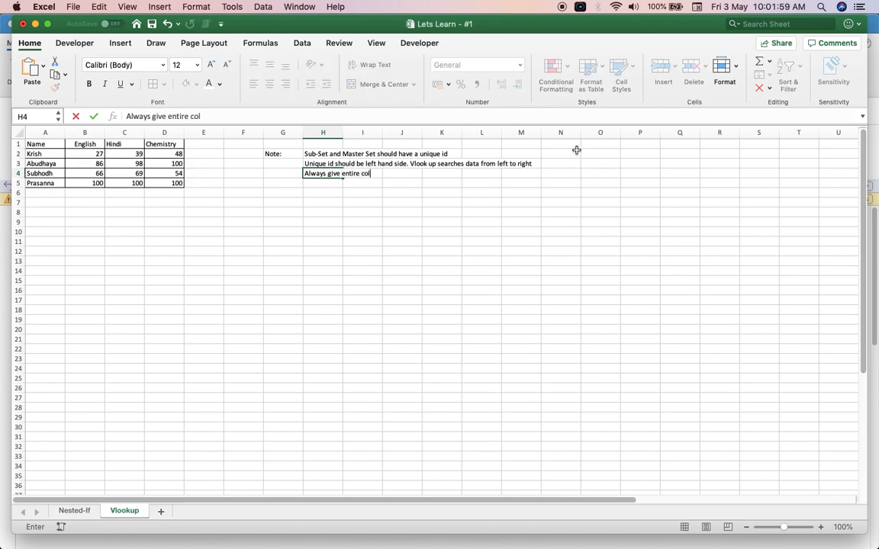
text(umn as your table ra)
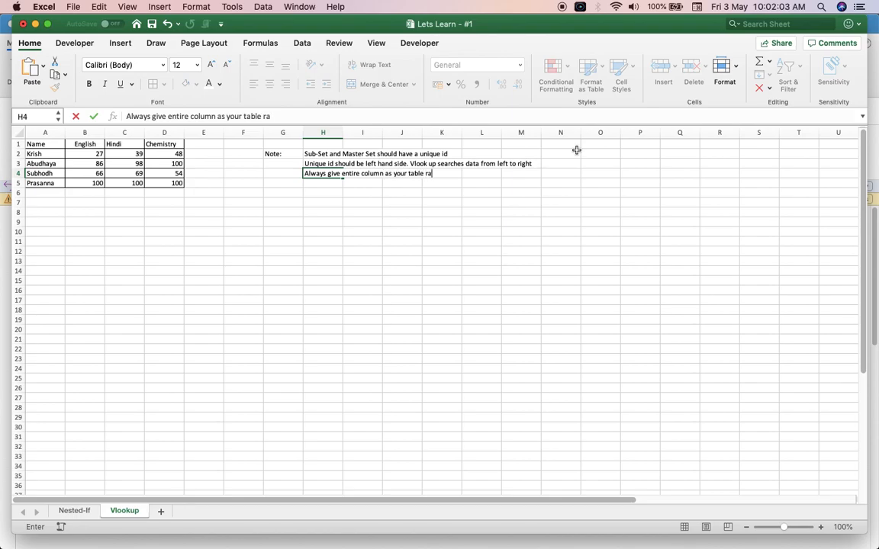
text(nge instead of just the spe)
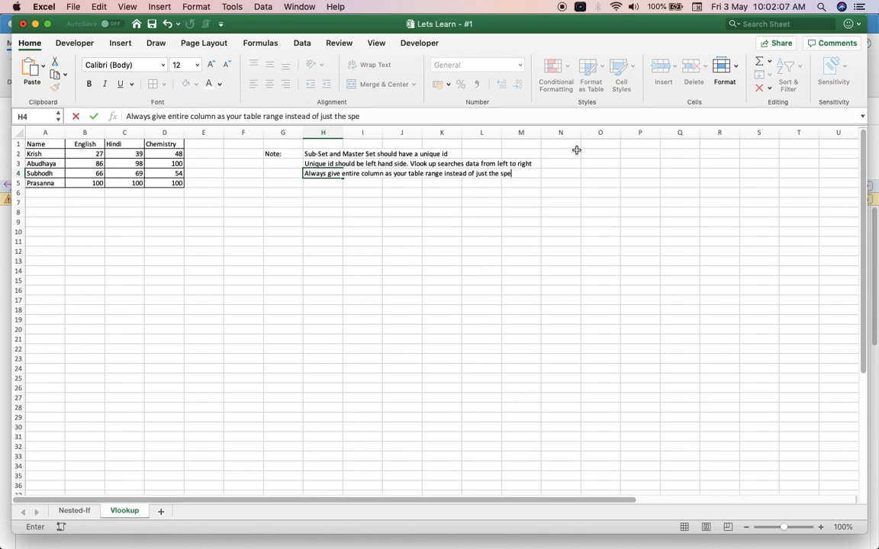
text(cfic data range)
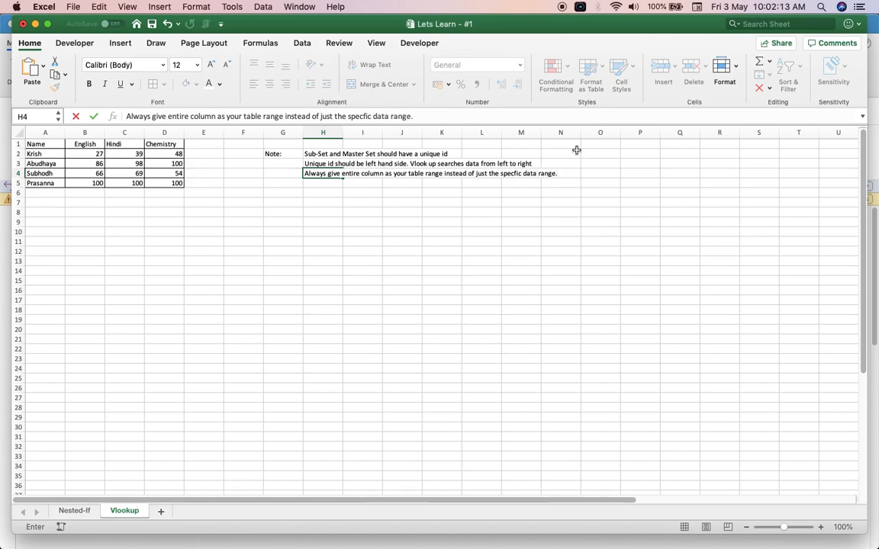
text(.)
key(Return)
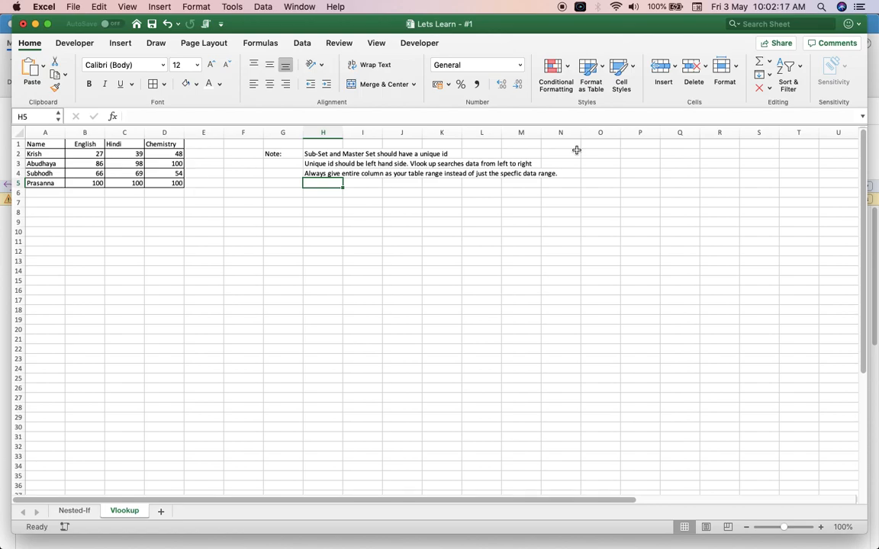
Review the three VLOOKUP notes in H2:H4, returning to the unique id note in H2
key(Up)
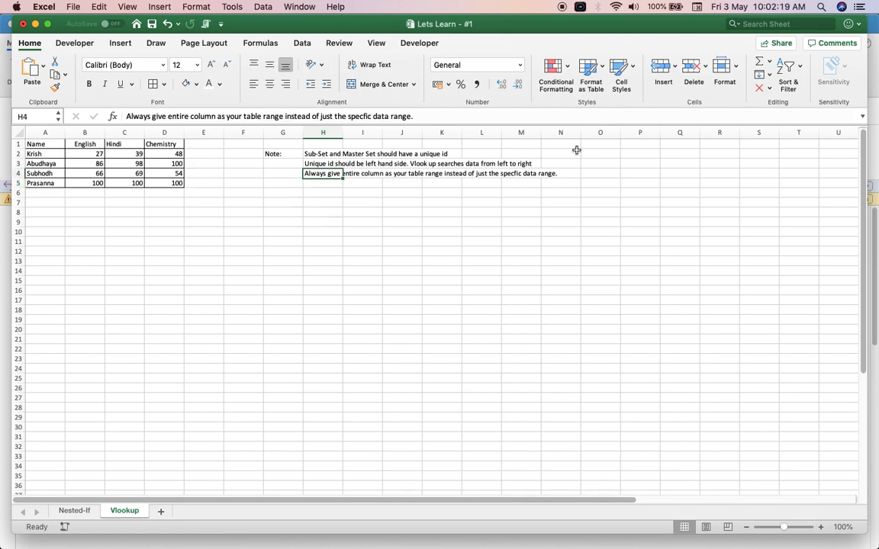
key(shift+Up)
key(shift+Up)
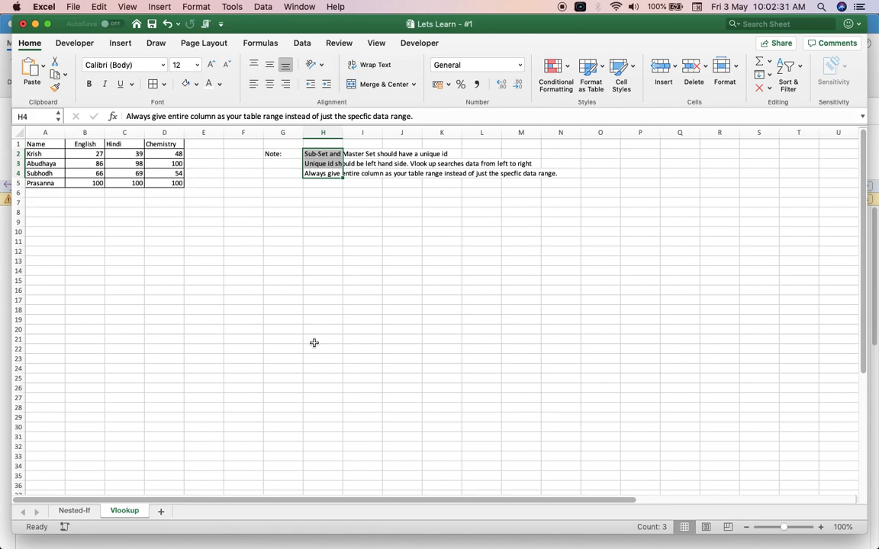
click(315, 153)
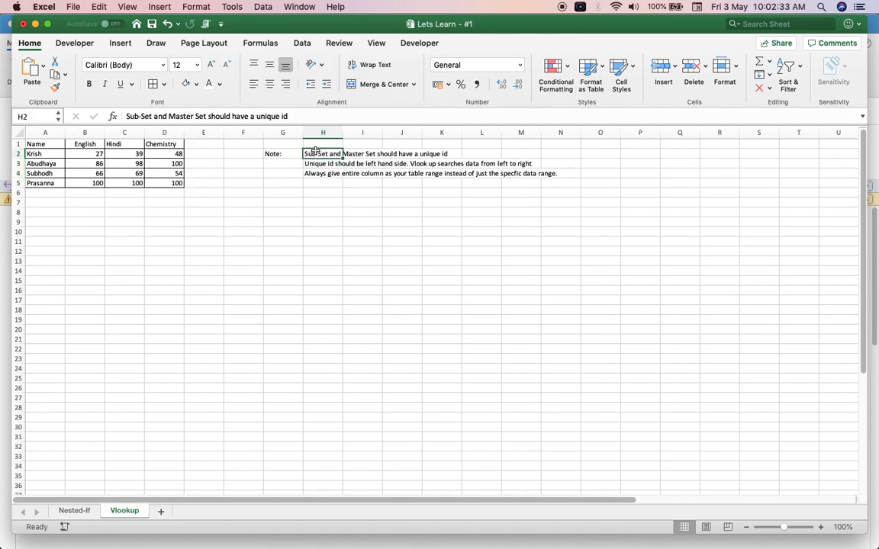